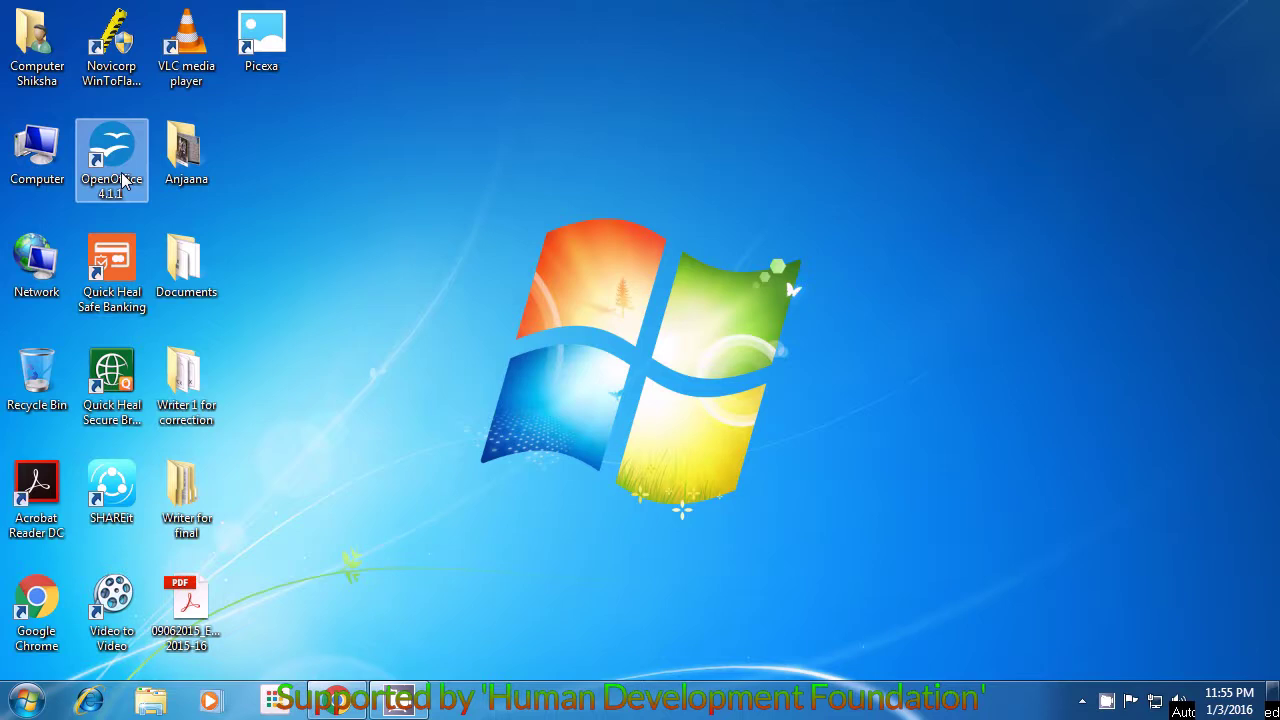
# Step: Launch OpenOffice from the desktop and create a new text document
pyautogui.doubleClick(124, 181)
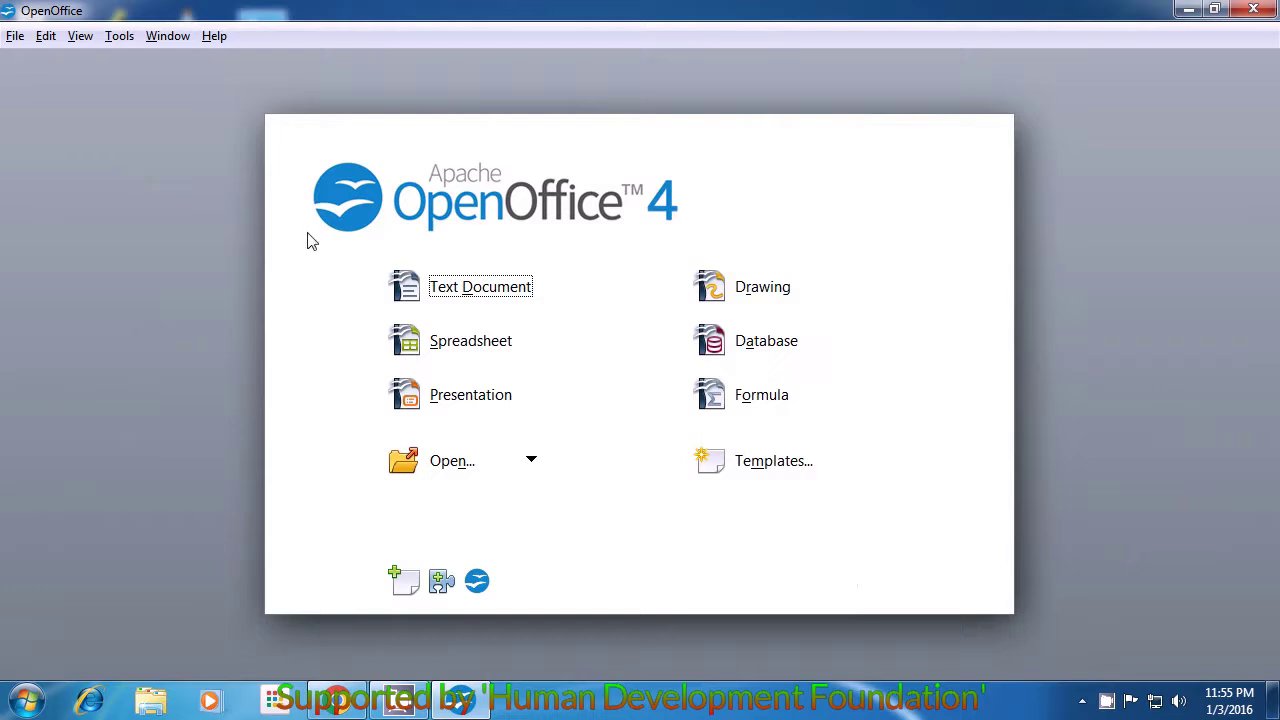
pyautogui.click(459, 296)
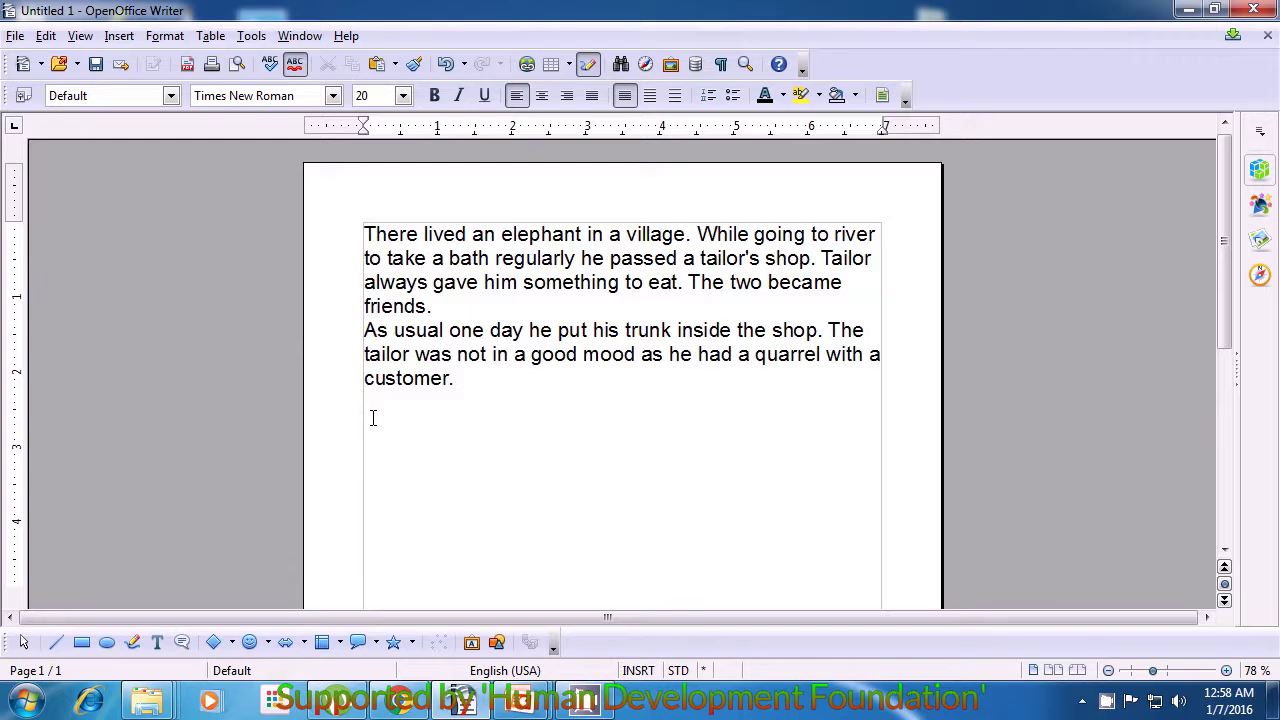
# Step: Start saving the untitled elephant story document and choose the Desktop as its location
pyautogui.click(16, 38)
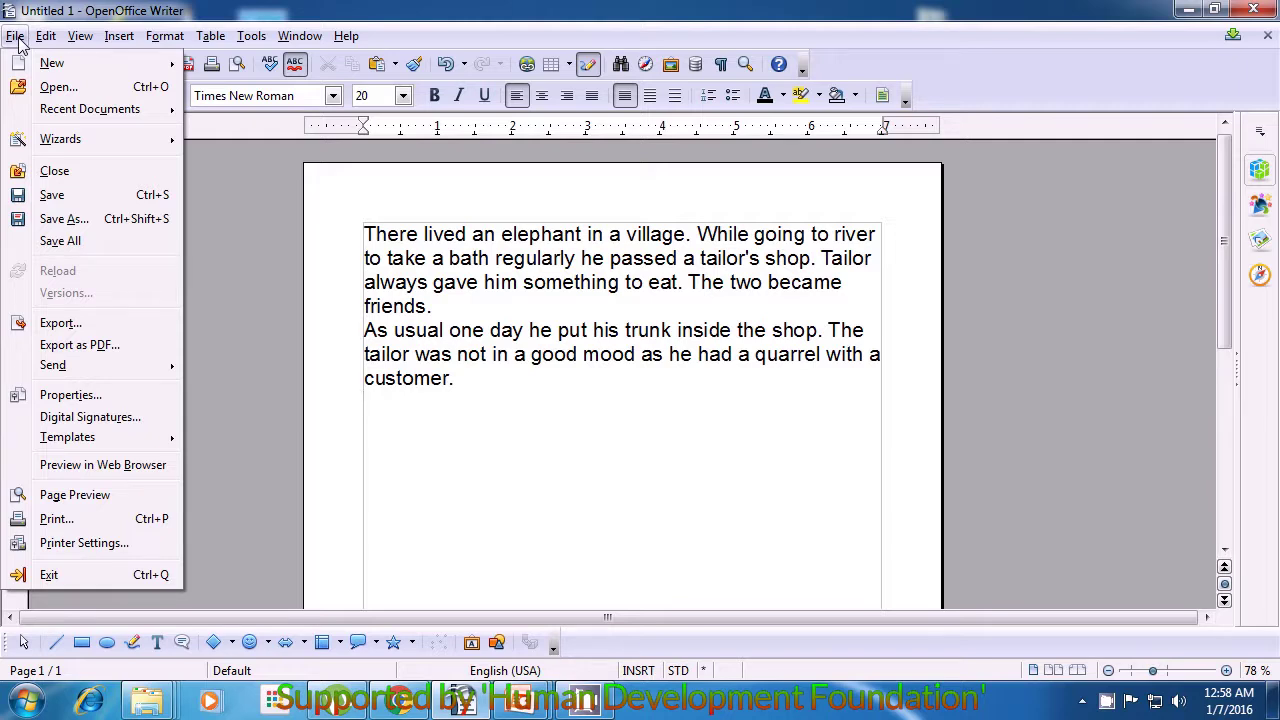
pyautogui.click(66, 198)
pyautogui.hotkey('ctrl', 's')
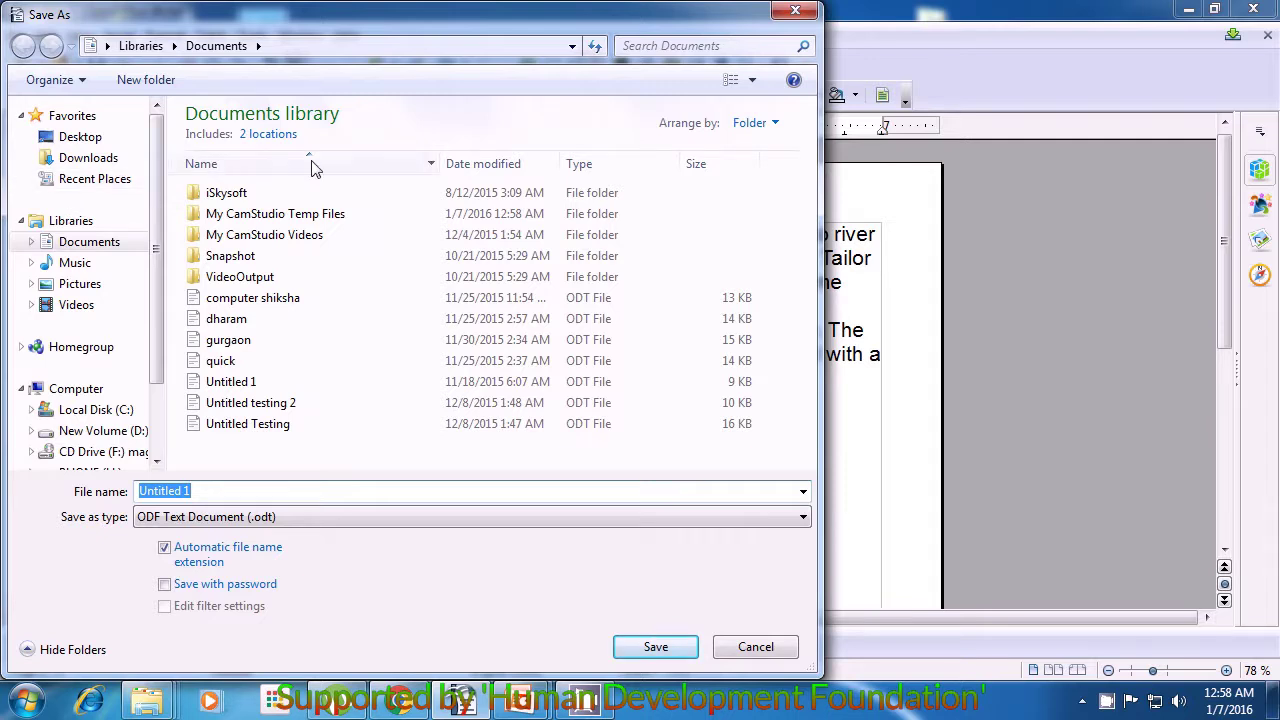
pyautogui.click(572, 50)
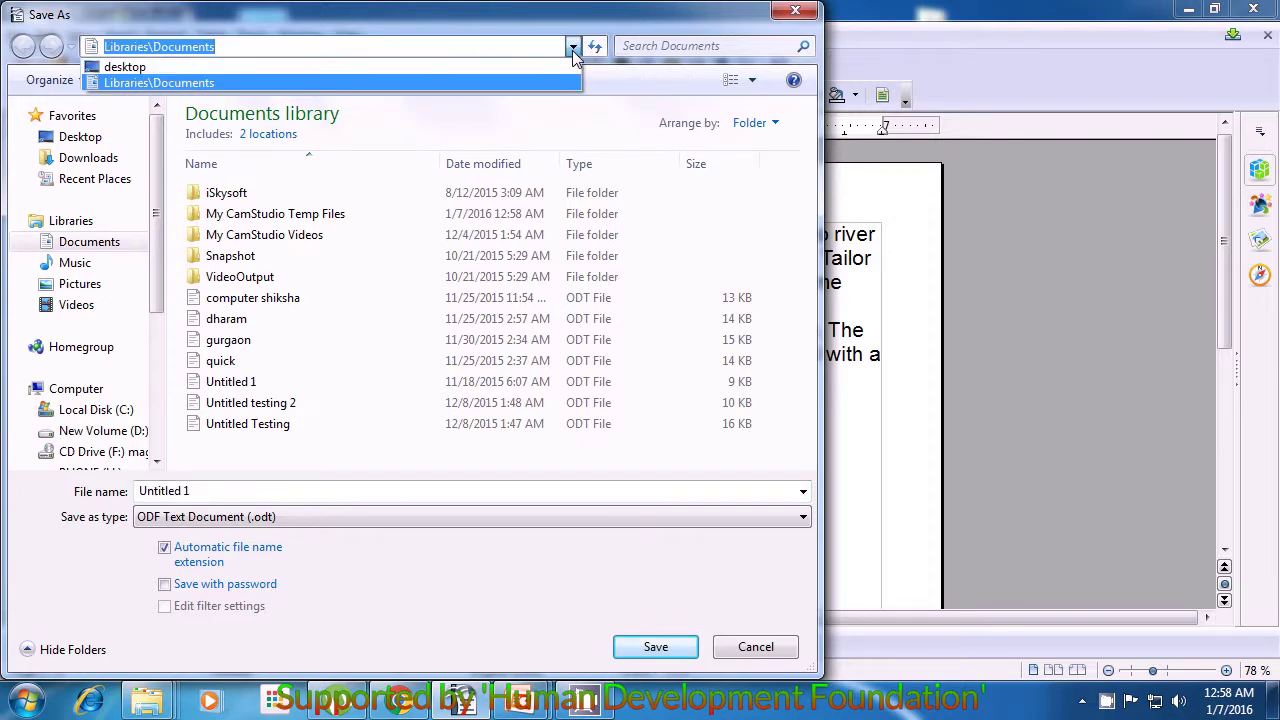
pyautogui.click(519, 66)
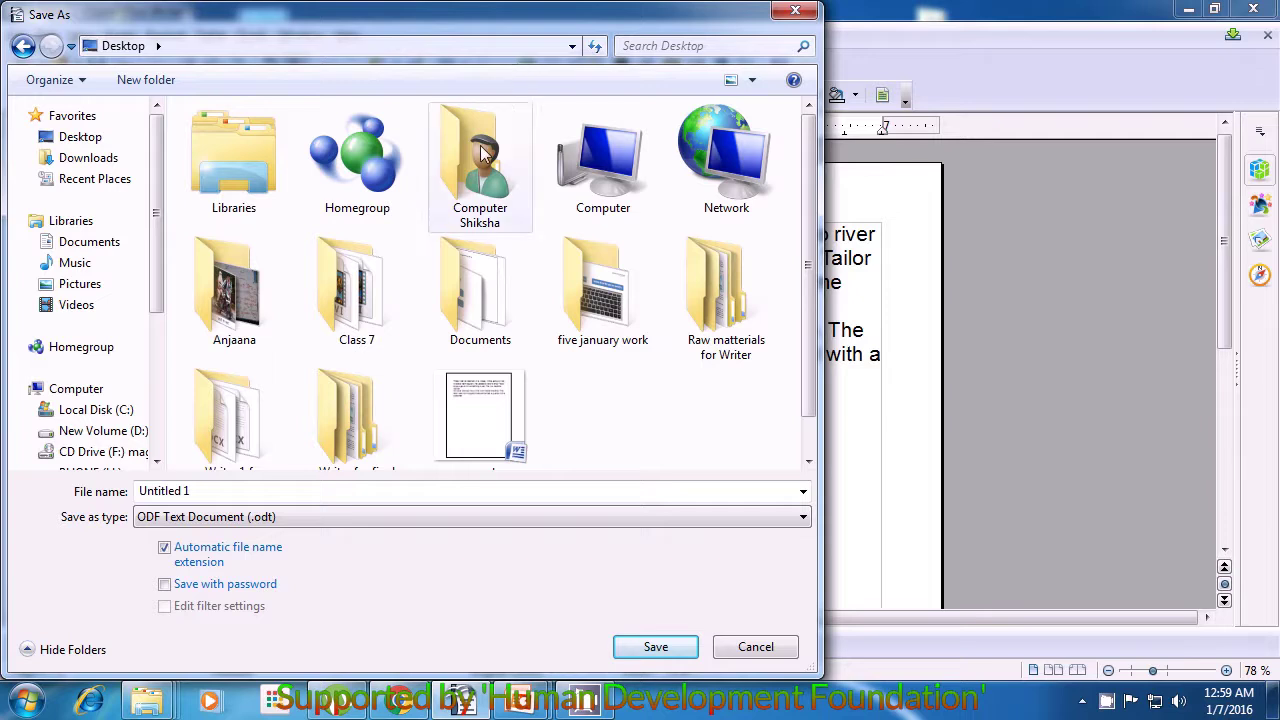
# Step: Name the document "File save" and save it as an ODF text document
pyautogui.doubleClick(324, 491)
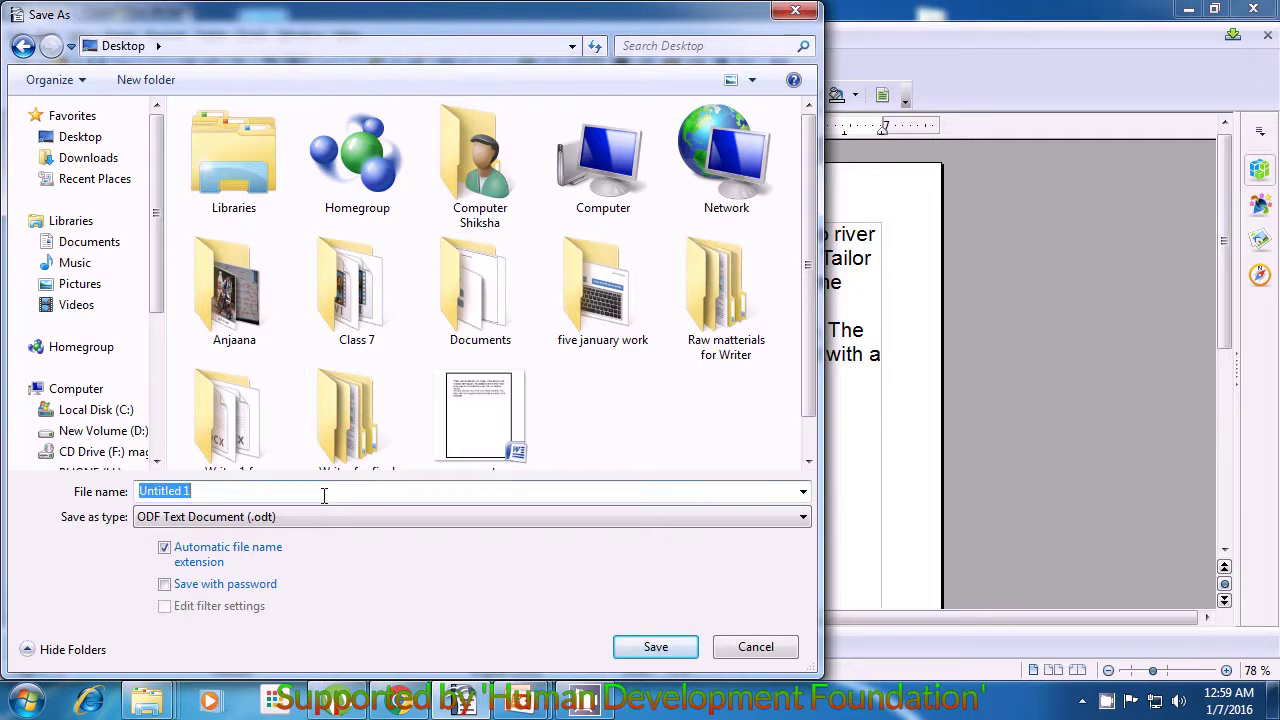
pyautogui.press('BackSpace')
pyautogui.write('l')
pyautogui.write('f')
pyautogui.write('i')
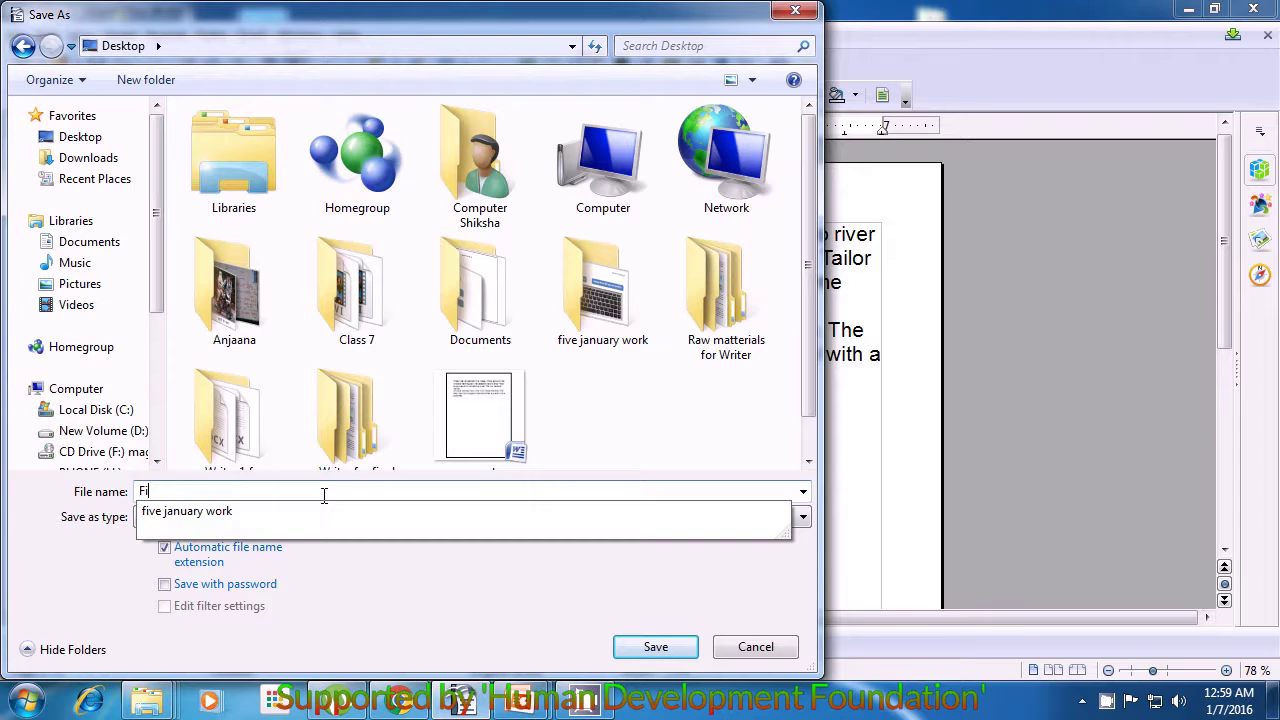
pyautogui.write('le')
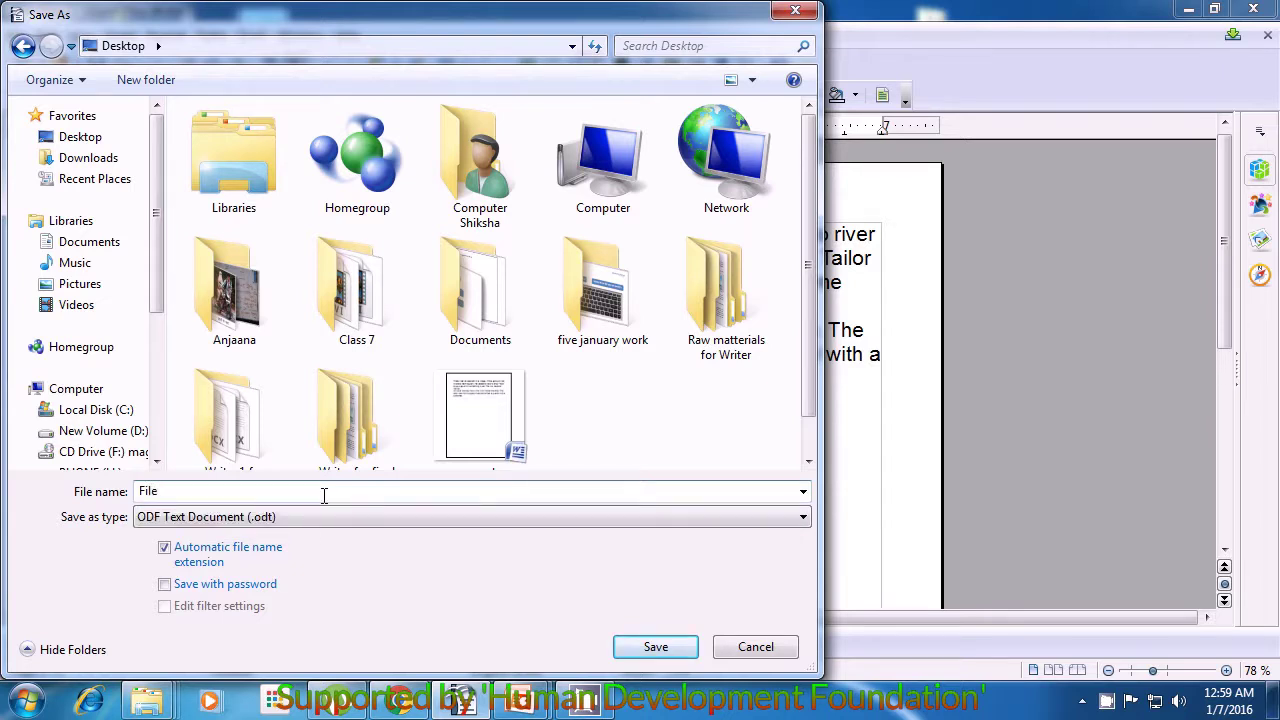
pyautogui.write(' save')
pyautogui.click(650, 645)
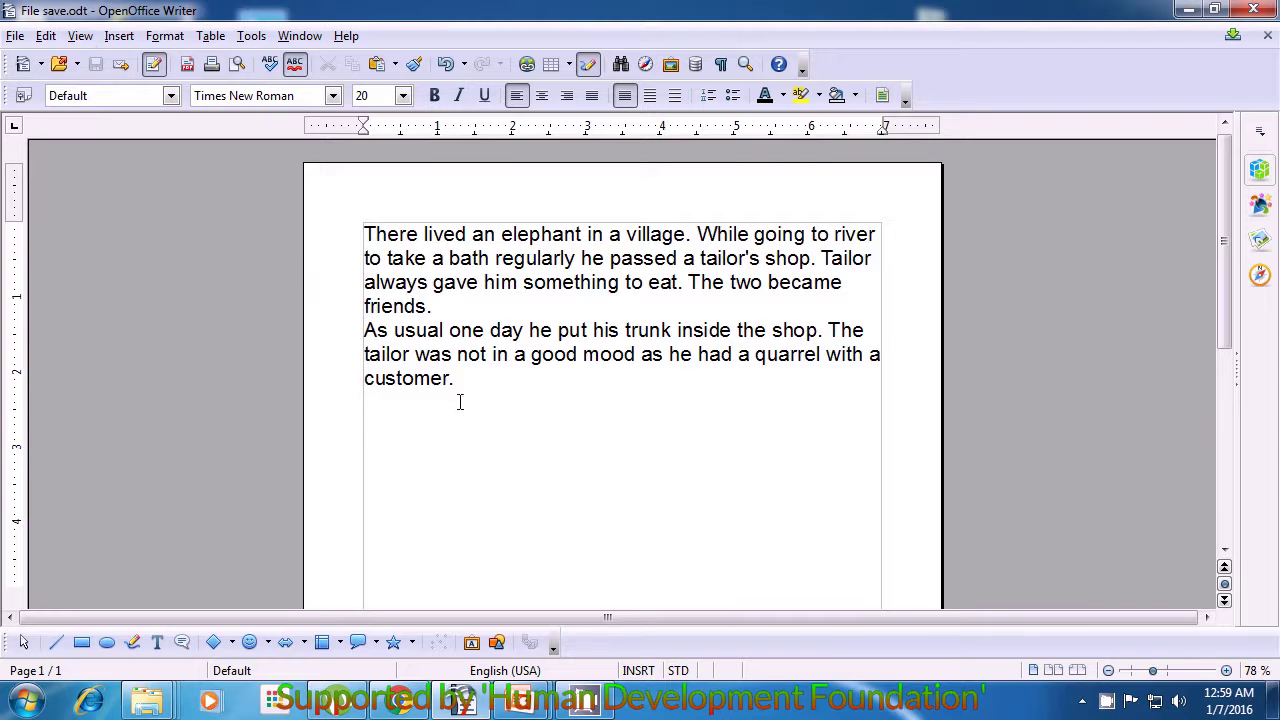
# Step: Check the desktop for the saved file and return to the Writer document
pyautogui.click(1188, 11)
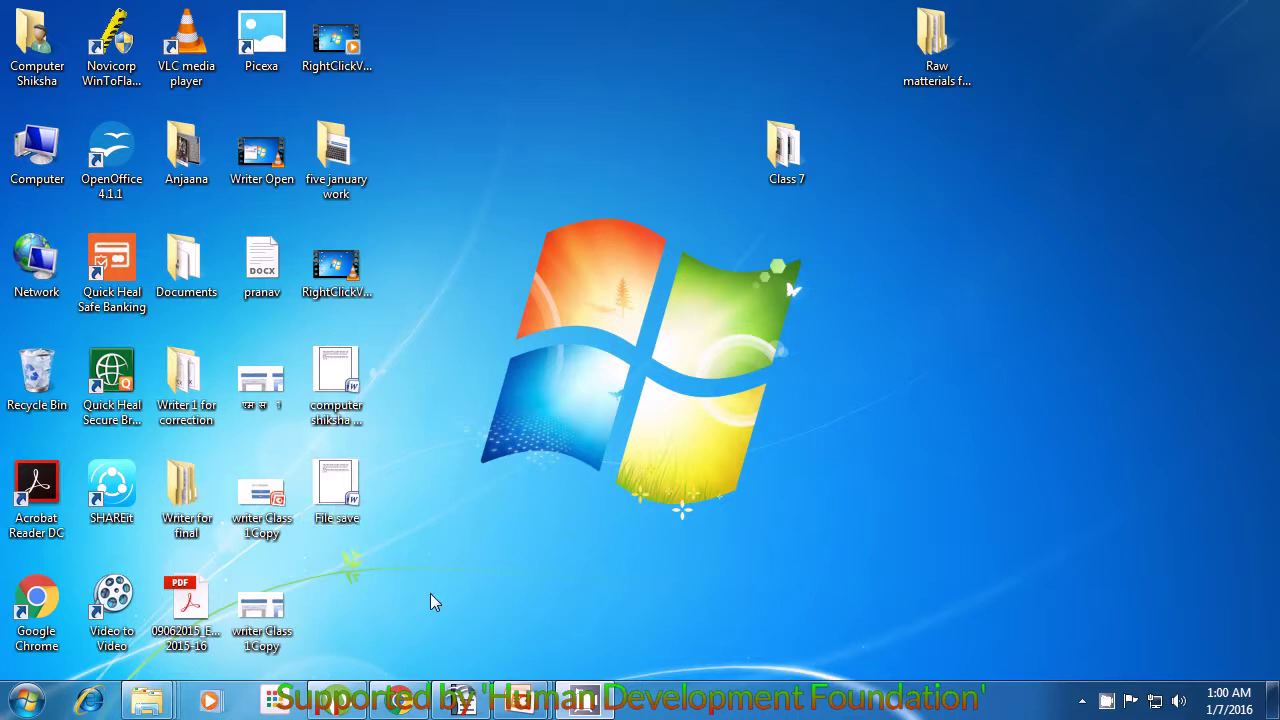
pyautogui.click(471, 706)
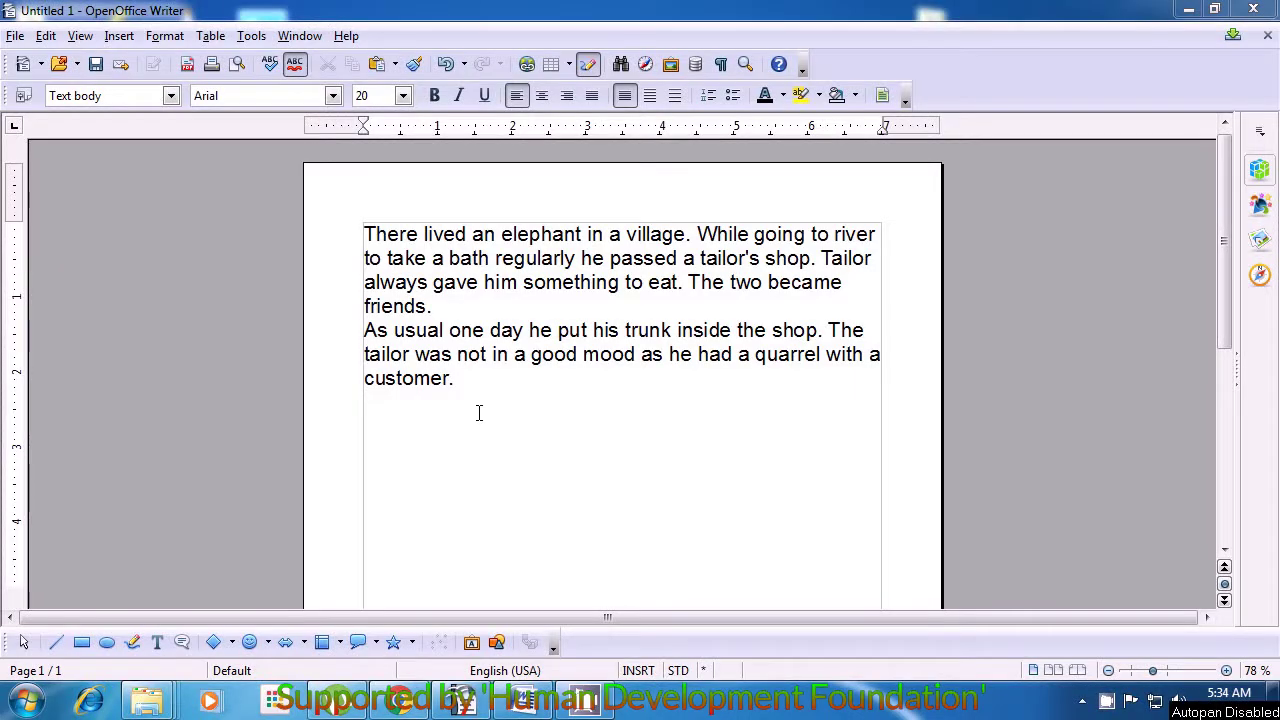
# Step: Place the cursor below the last paragraph and create another new text document
pyautogui.click(469, 400)
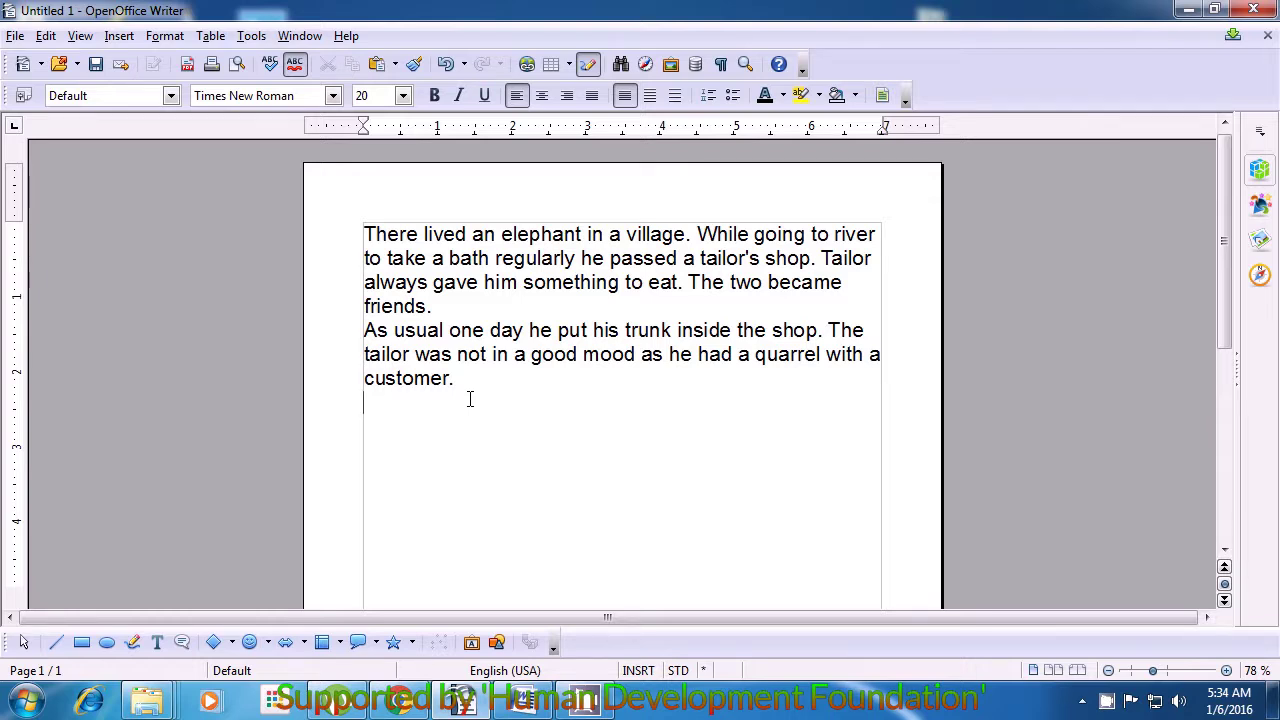
pyautogui.click(15, 37)
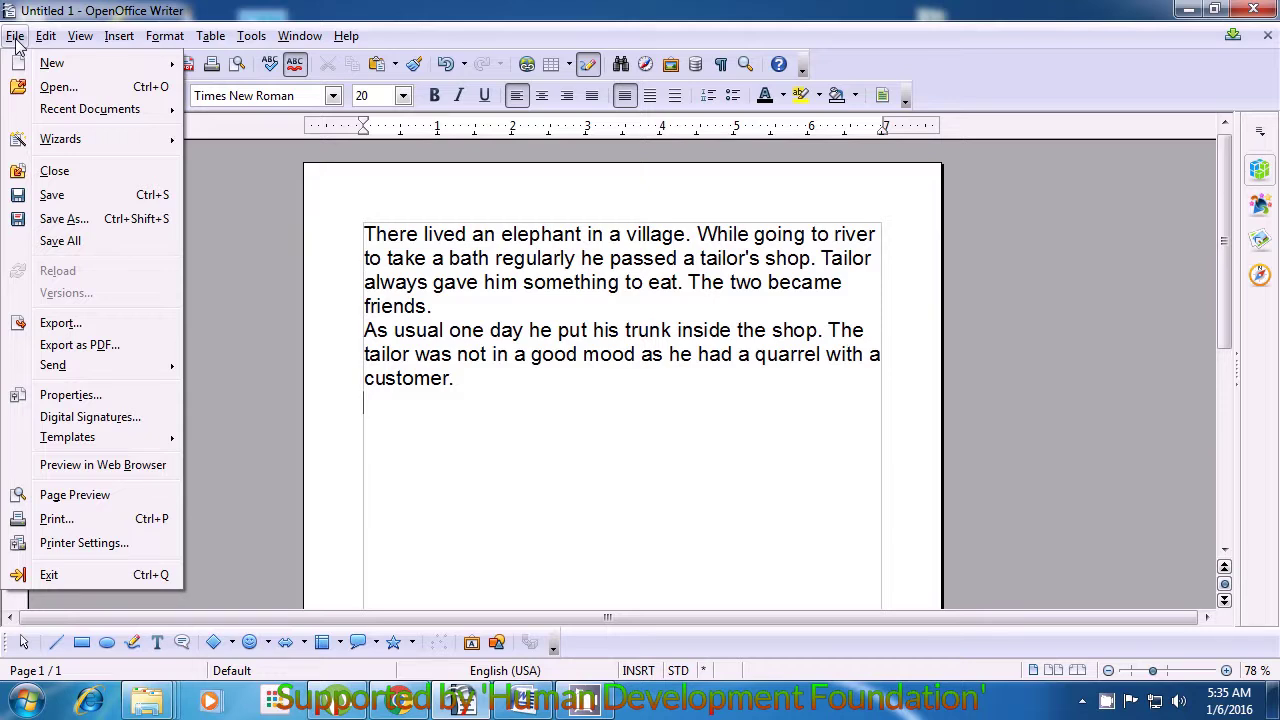
pyautogui.moveTo(40, 64)
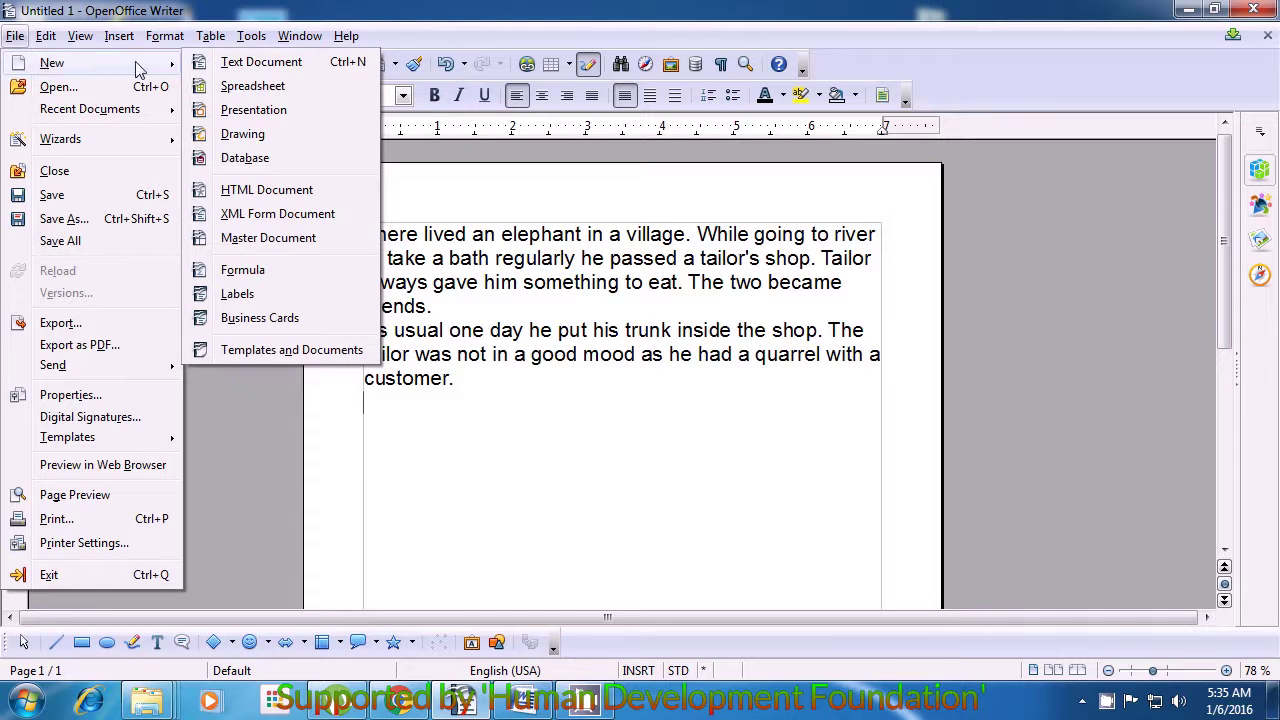
pyautogui.click(256, 62)
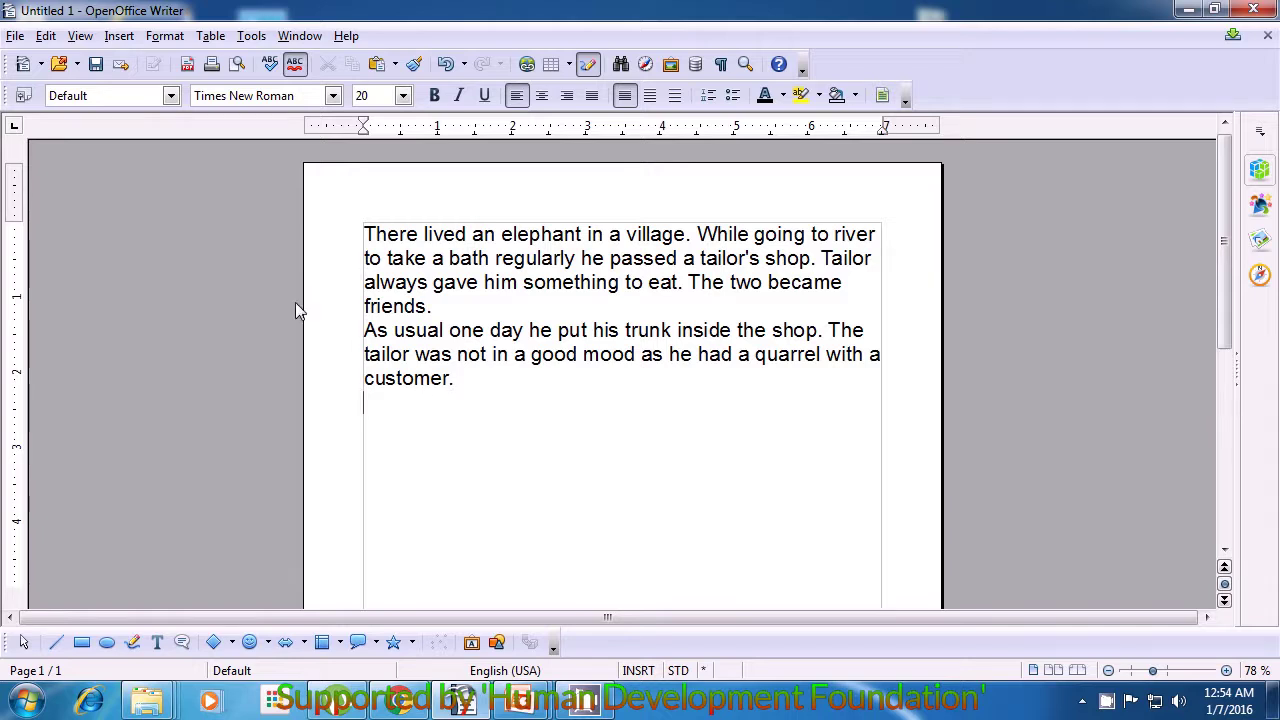
# Step: Open the file "computer shiksha document" from the Desktop
pyautogui.click(15, 37)
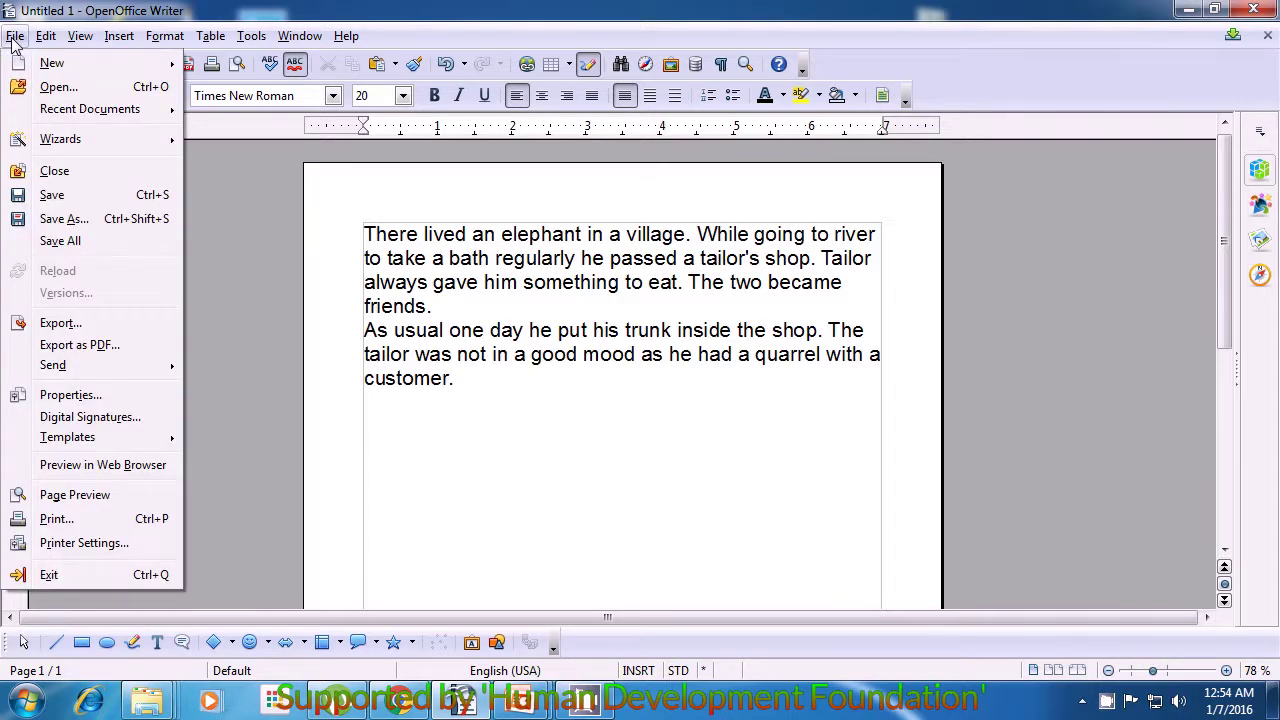
pyautogui.click(55, 88)
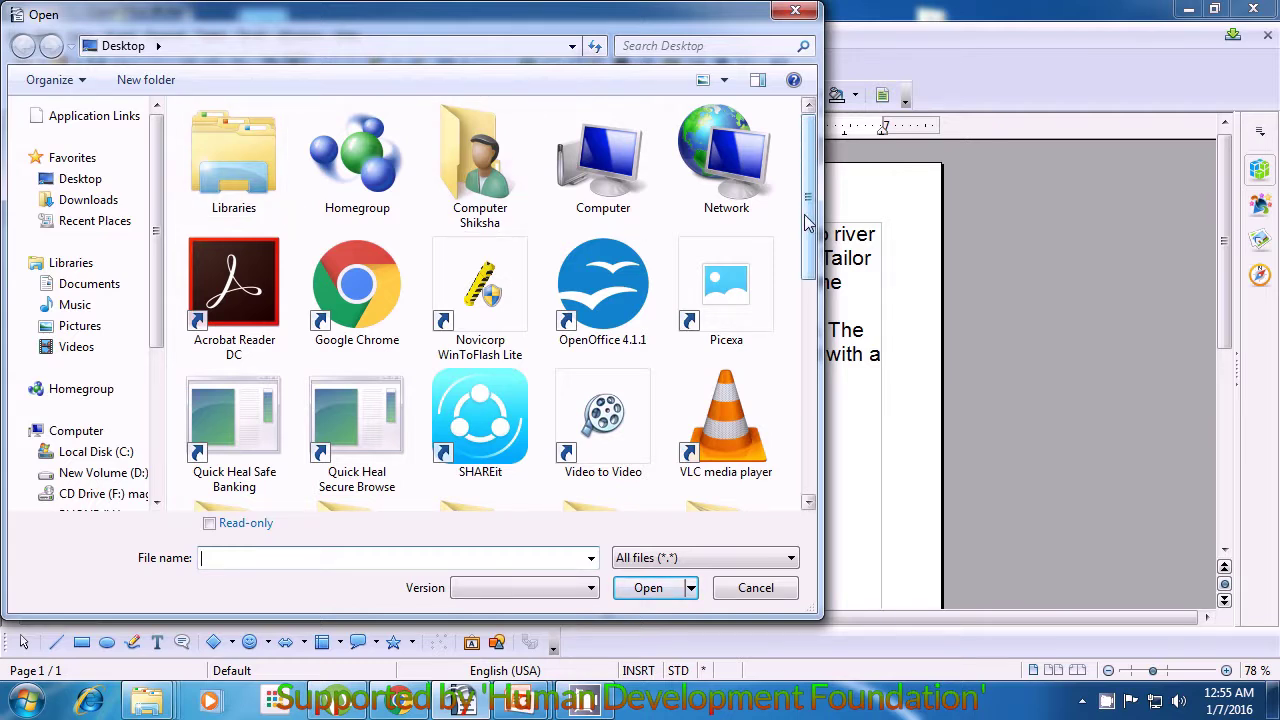
pyautogui.moveTo(808, 222); pyautogui.dragTo(812, 395)
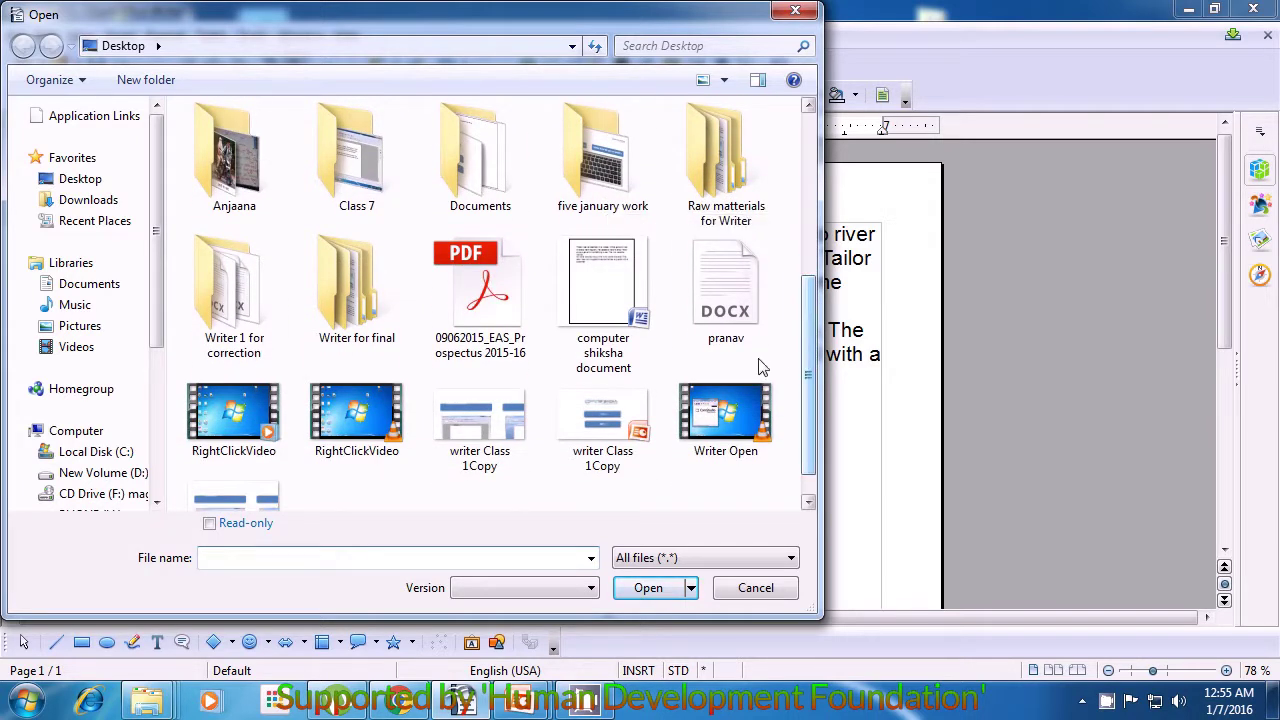
pyautogui.click(610, 316)
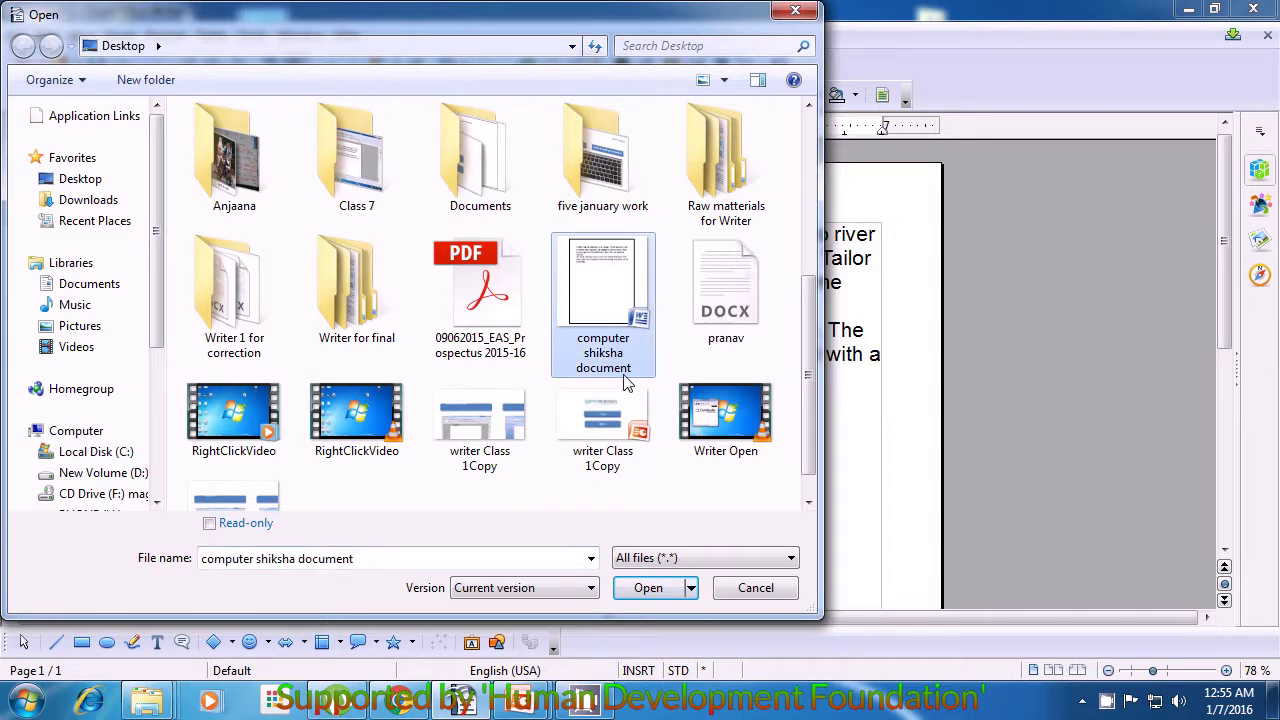
pyautogui.click(650, 589)
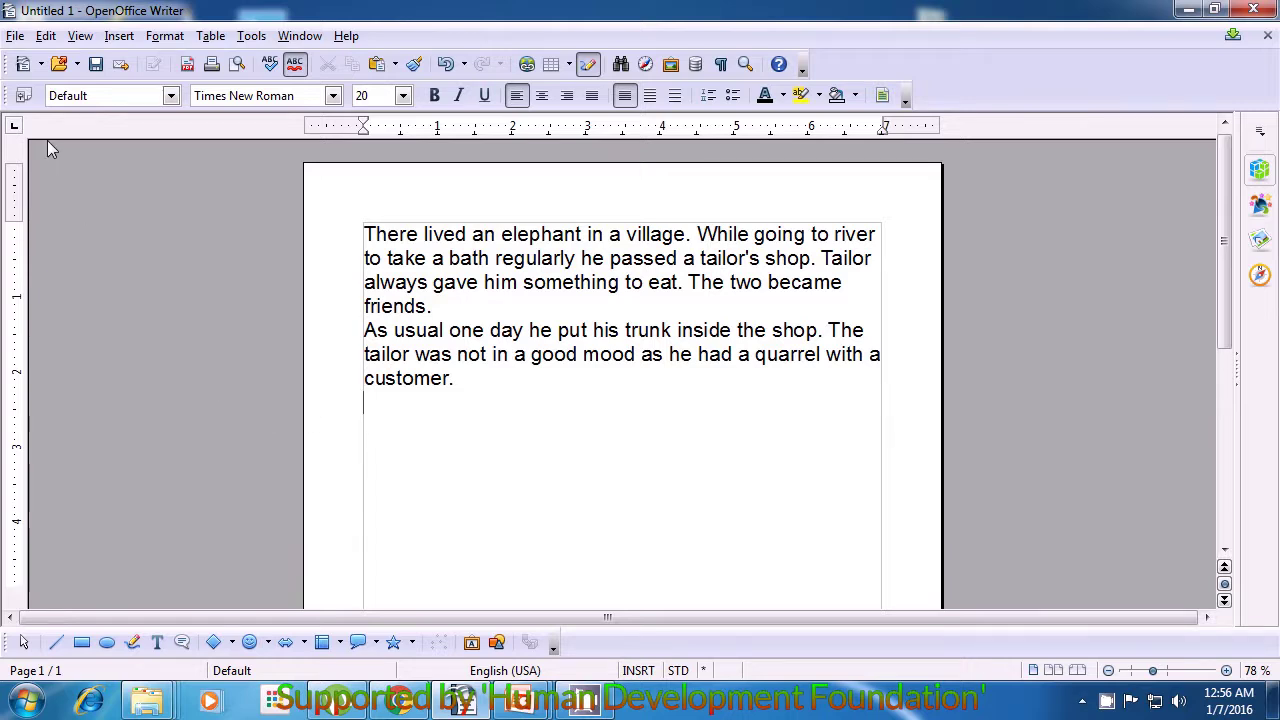
# Step: Open "computer shiksha document.odt" from the list of recent documents
pyautogui.click(15, 37)
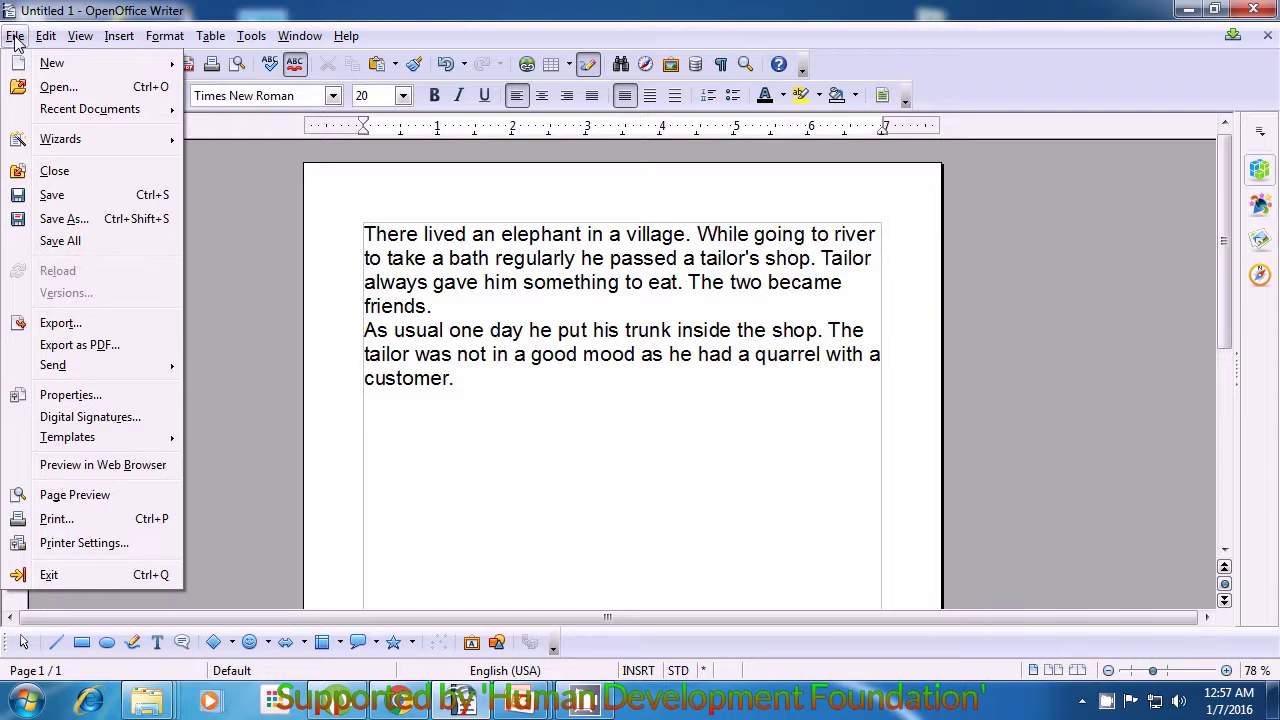
pyautogui.moveTo(53, 116)
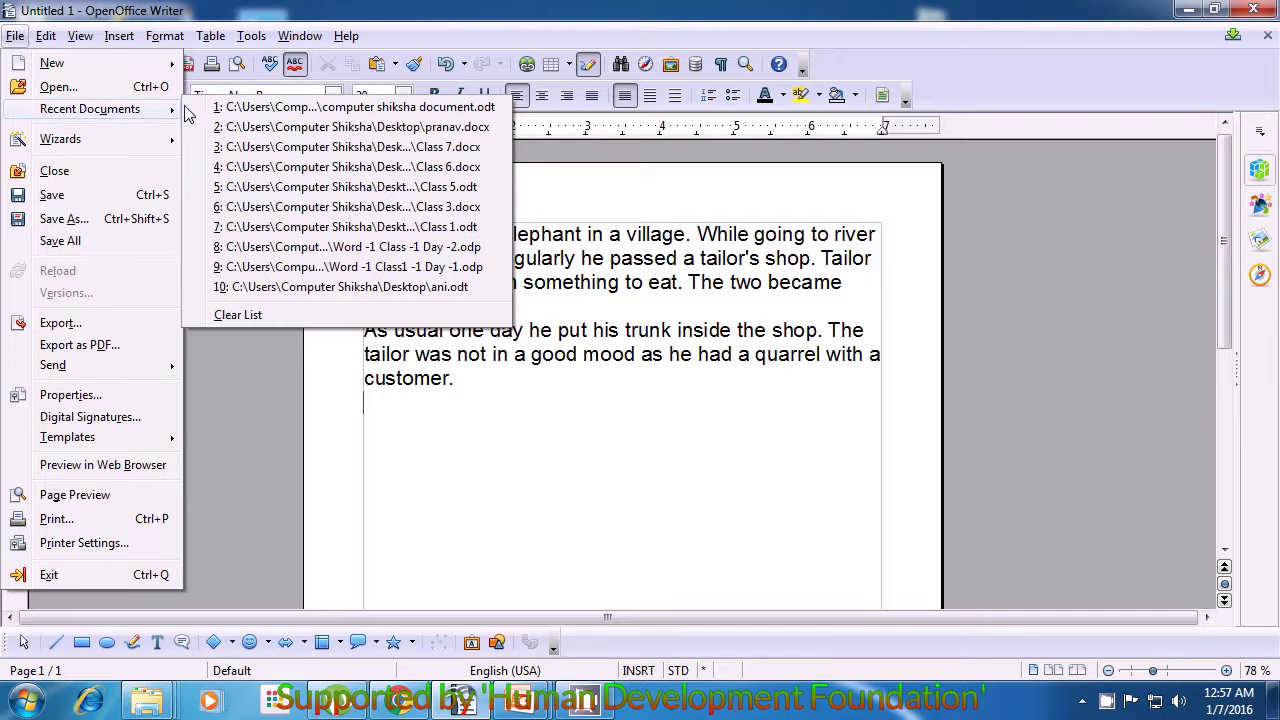
pyautogui.click(392, 110)
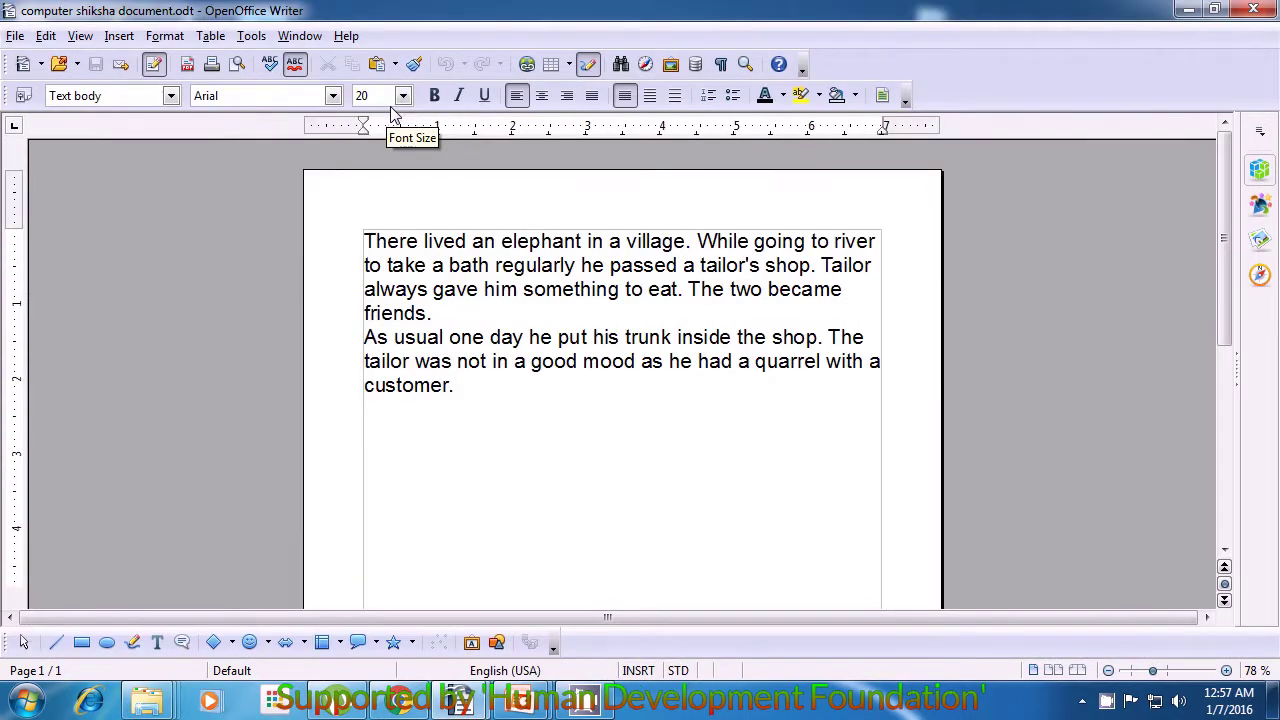
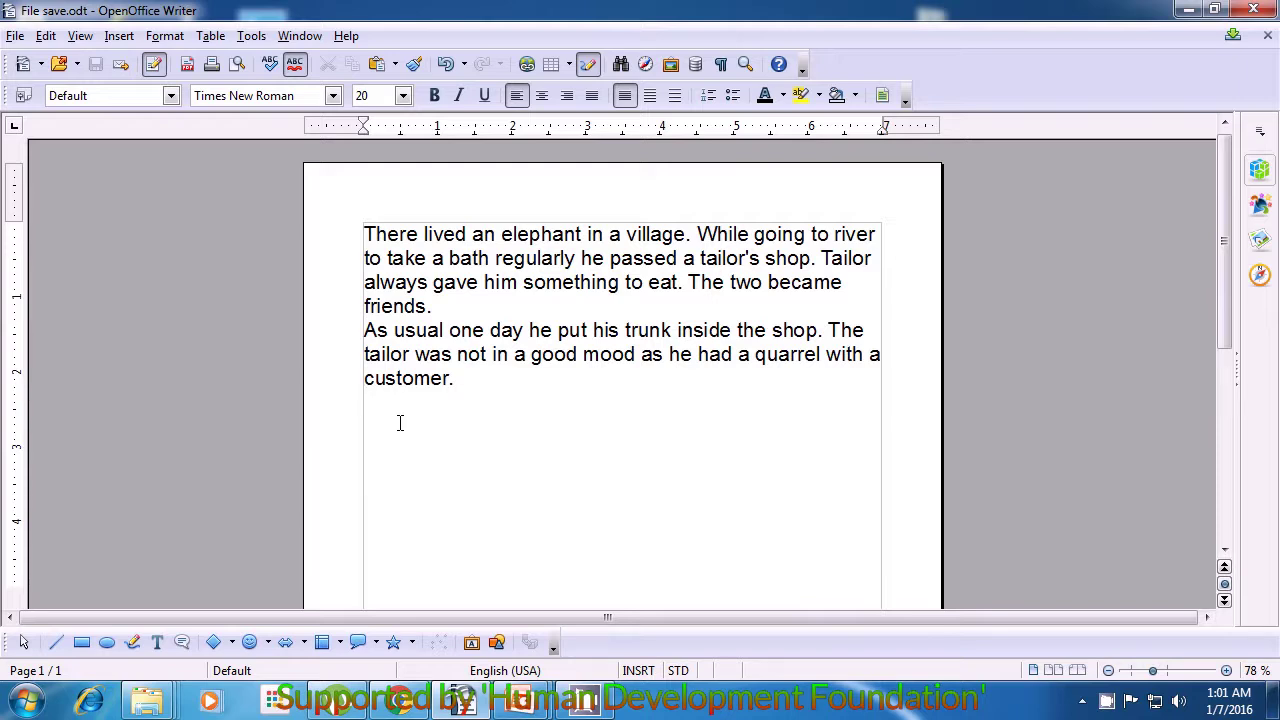
# Step: Add the line "the help menu allows you to start and control" below the story in File save.odt
pyautogui.write('the help menu ')
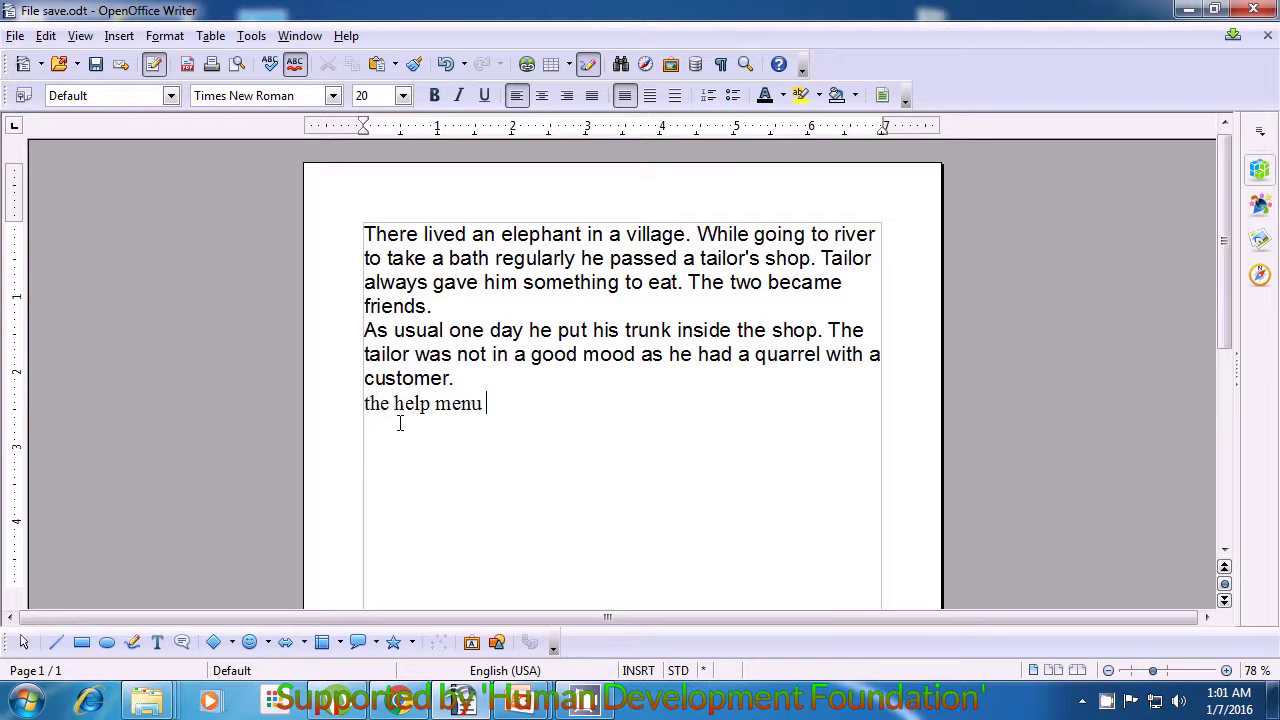
pyautogui.write('allows you to start an')
pyautogui.press('BackSpace')
pyautogui.press('BackSpace')
pyautogui.write('an')
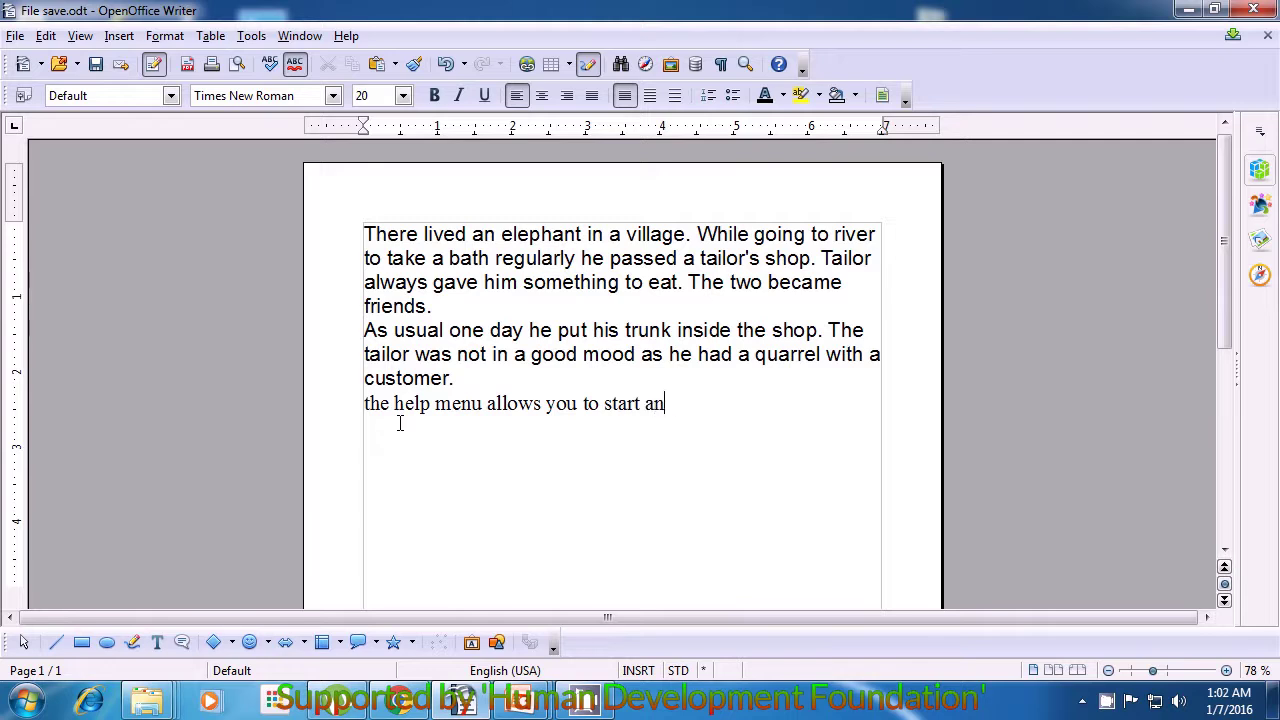
pyautogui.write('d contr')
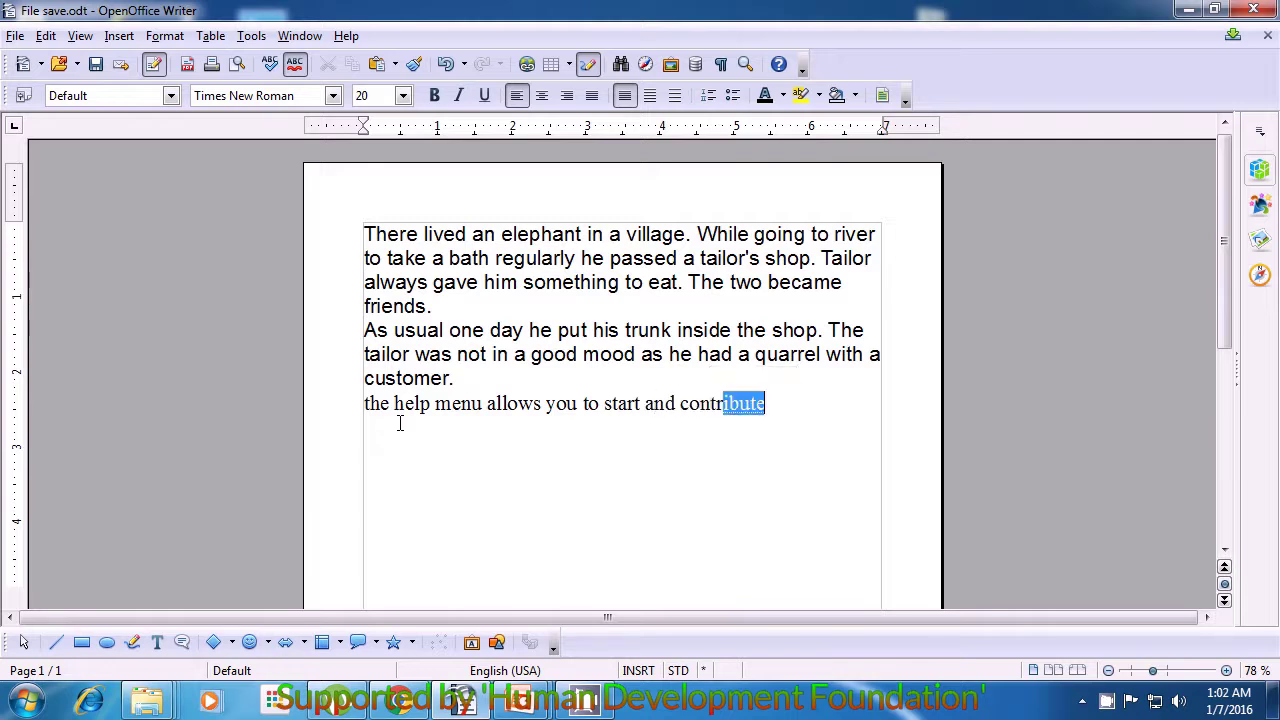
pyautogui.write('ol')
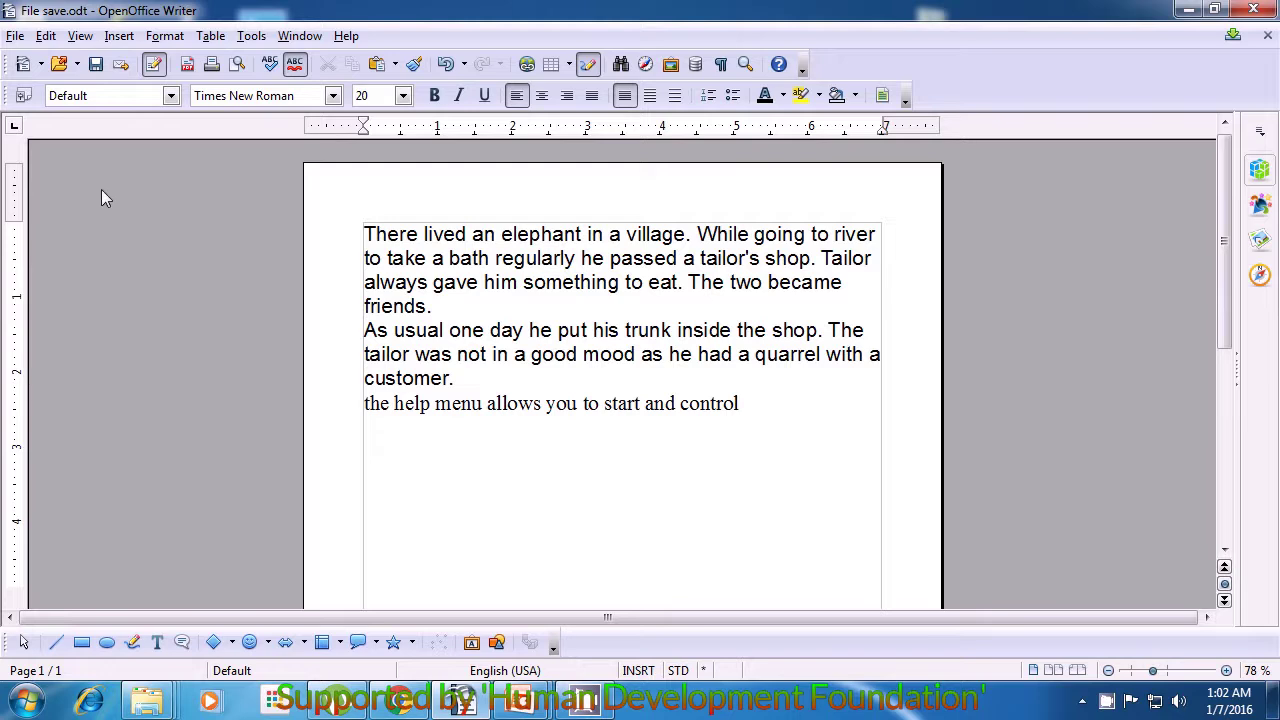
# Step: Save a copy of the document on the Desktop as "file save as" in ODF Text Document format and show the desktop to check it
pyautogui.click(14, 36)
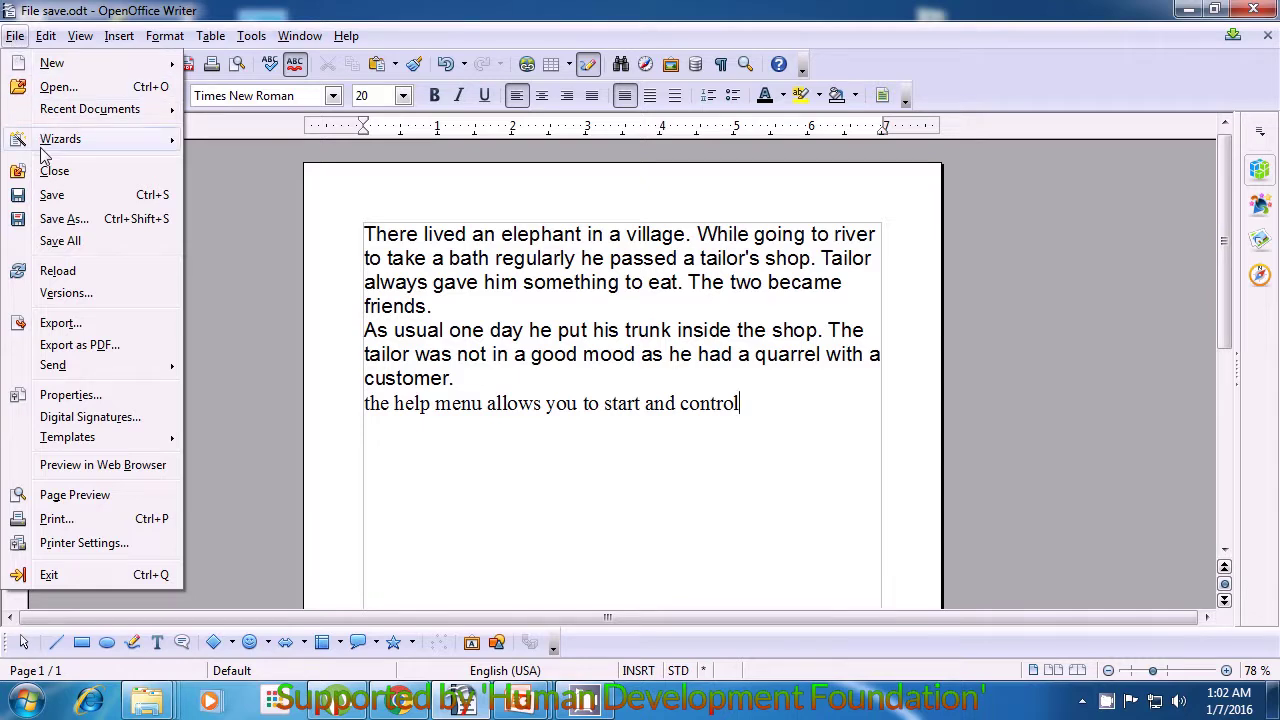
pyautogui.click(63, 219)
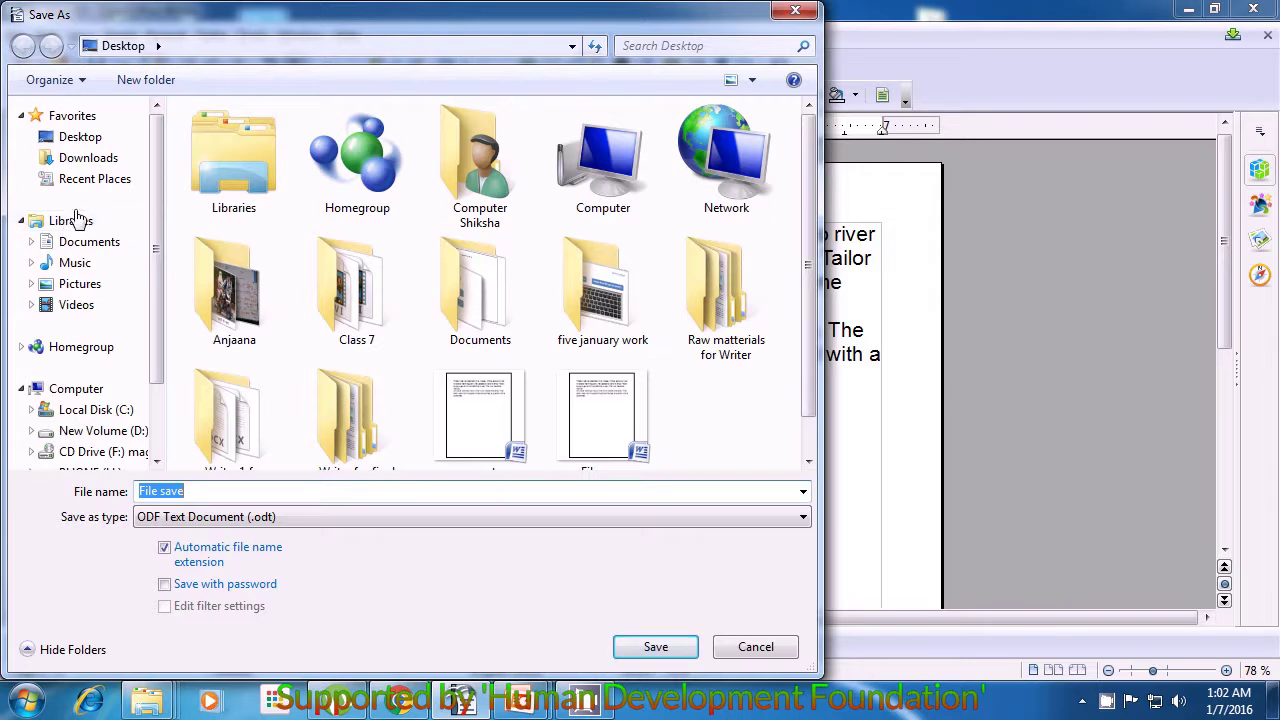
pyautogui.click(574, 51)
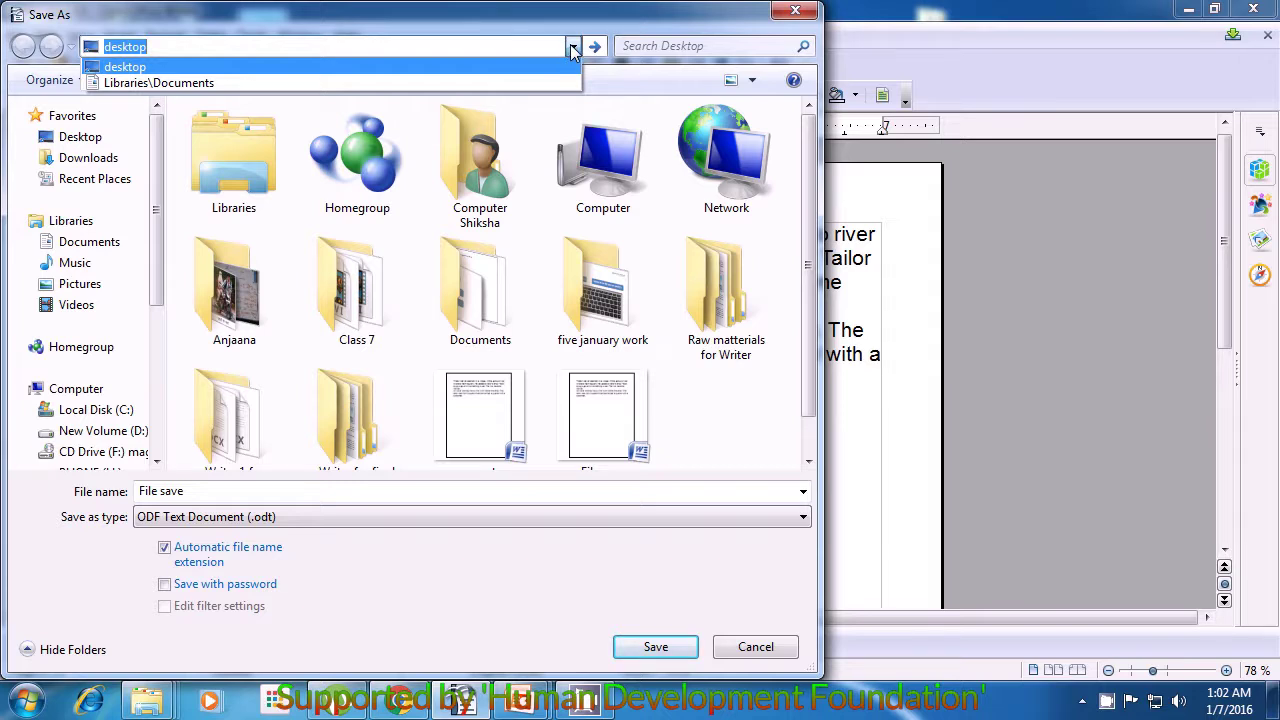
pyautogui.click(574, 51)
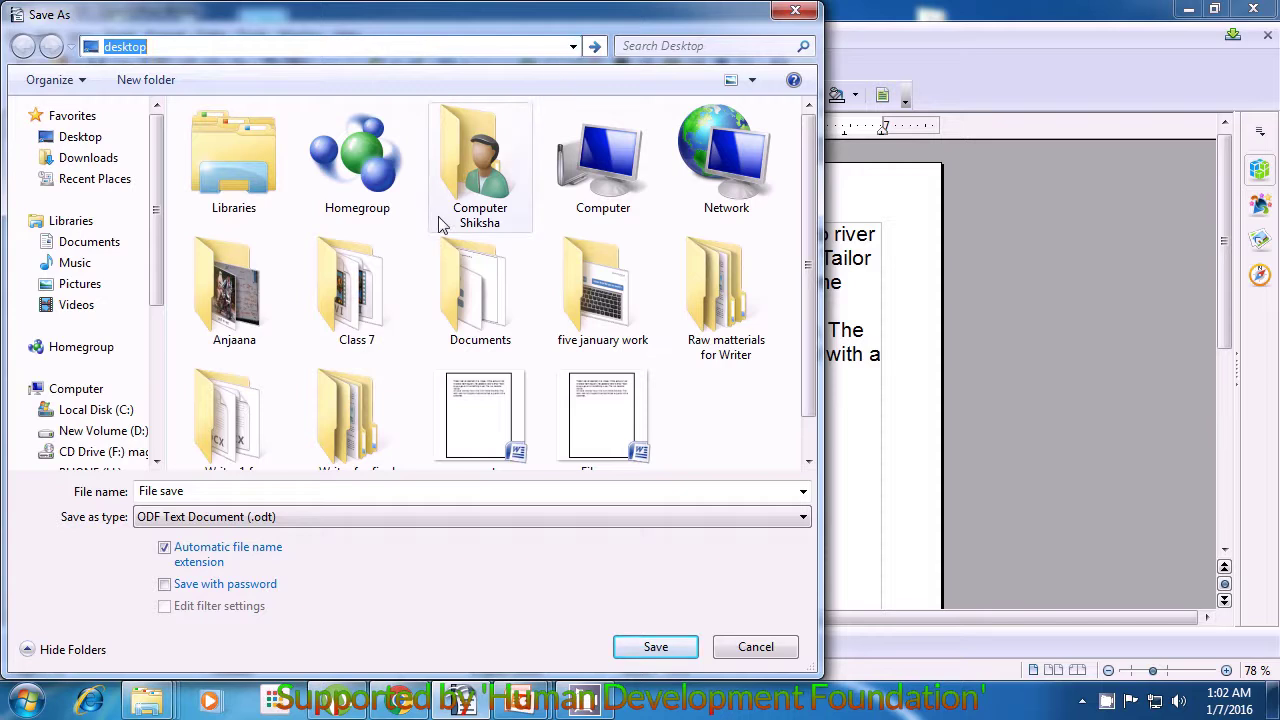
pyautogui.click(242, 492)
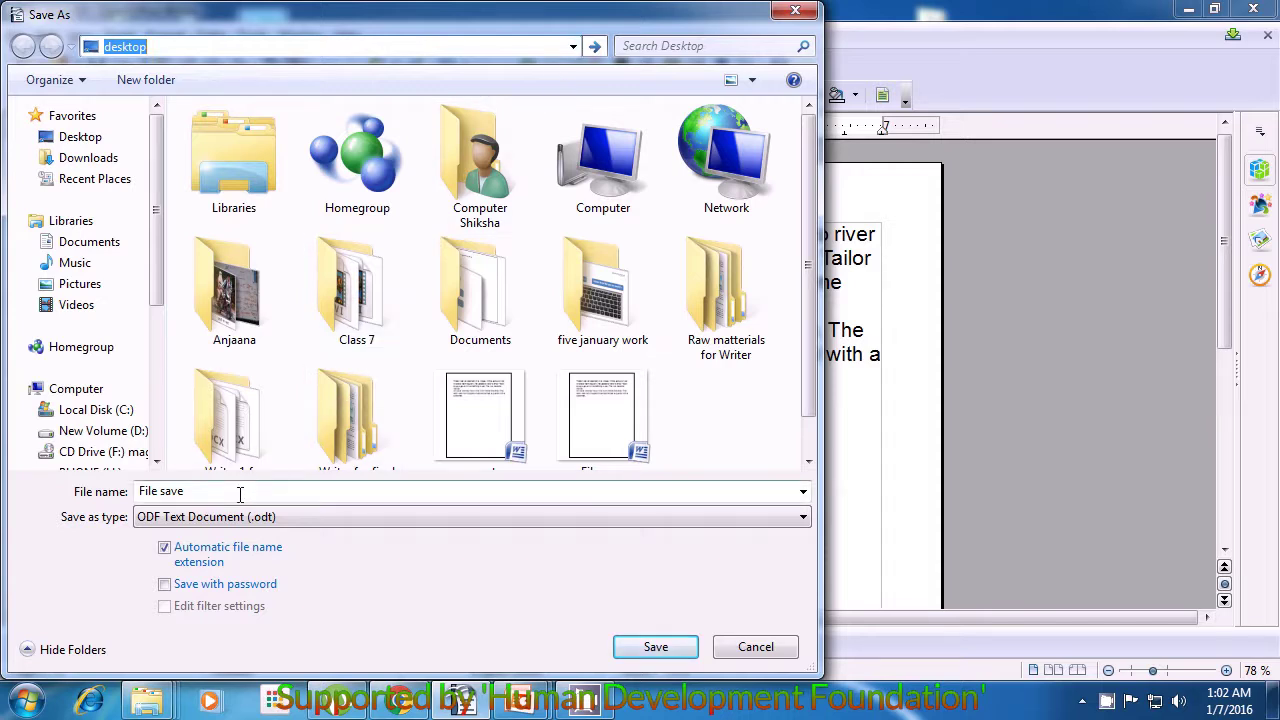
pyautogui.press('BackSpace')
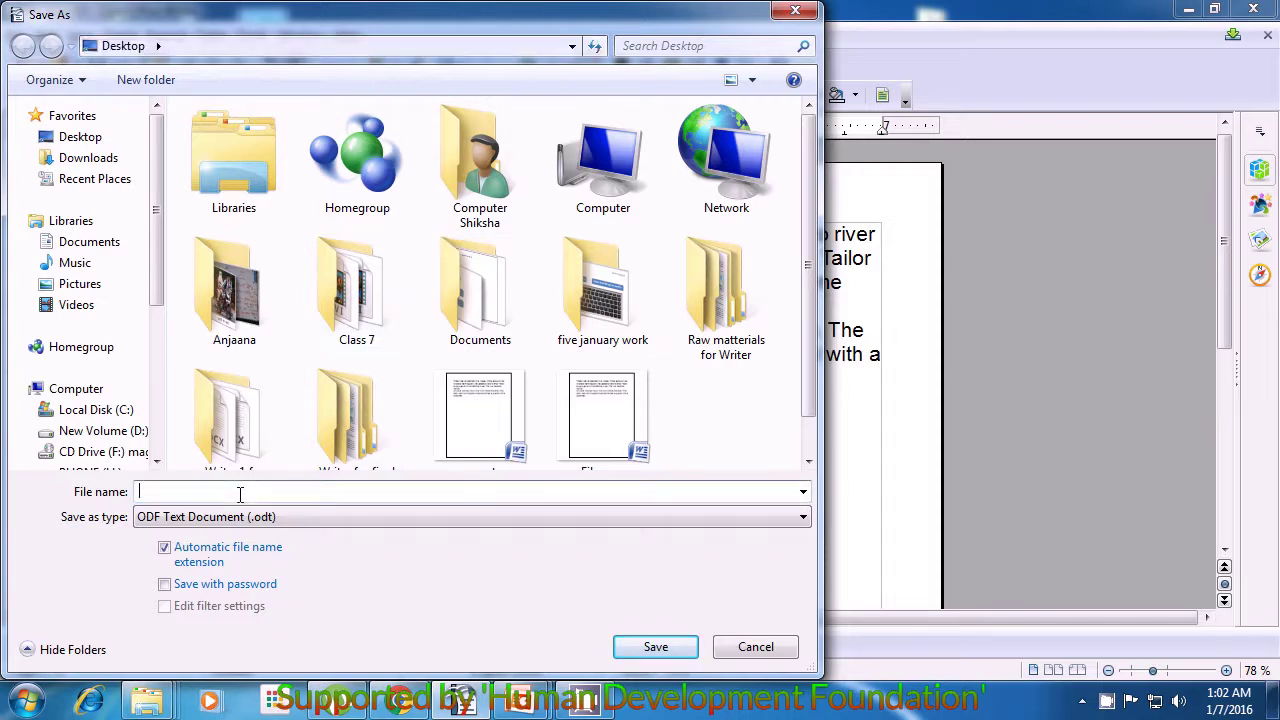
pyautogui.write('file')
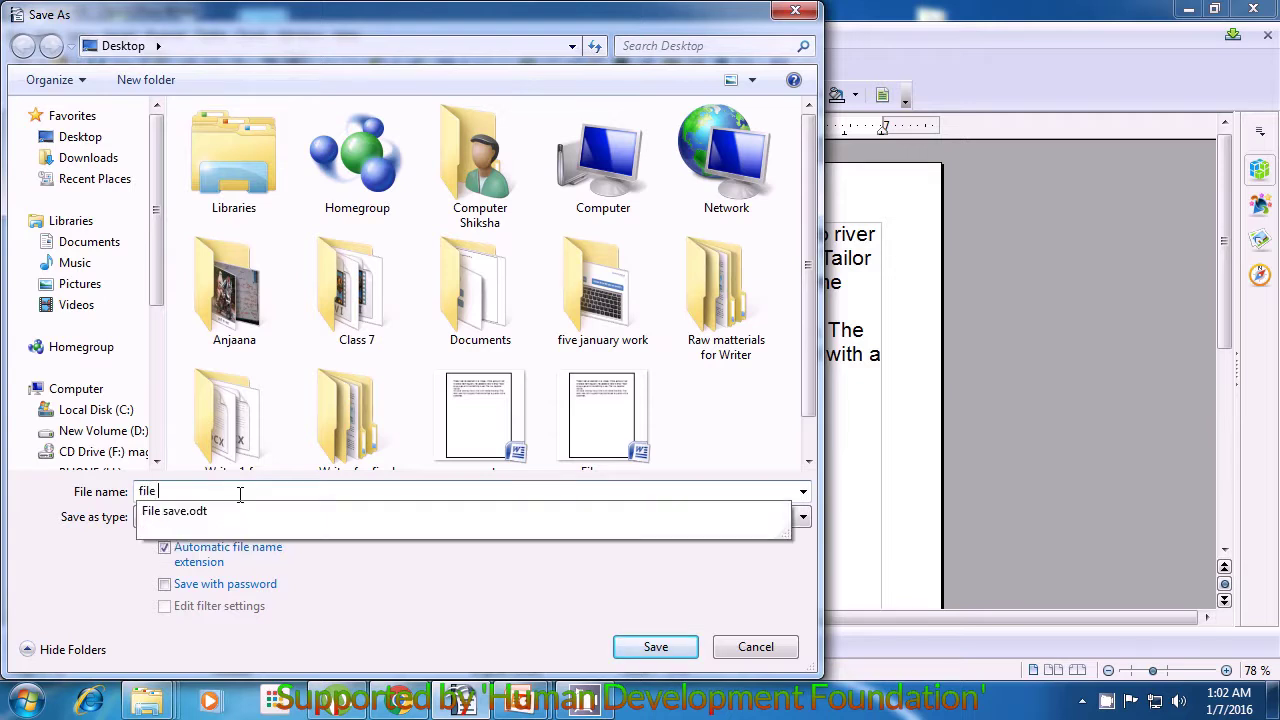
pyautogui.write(' save ')
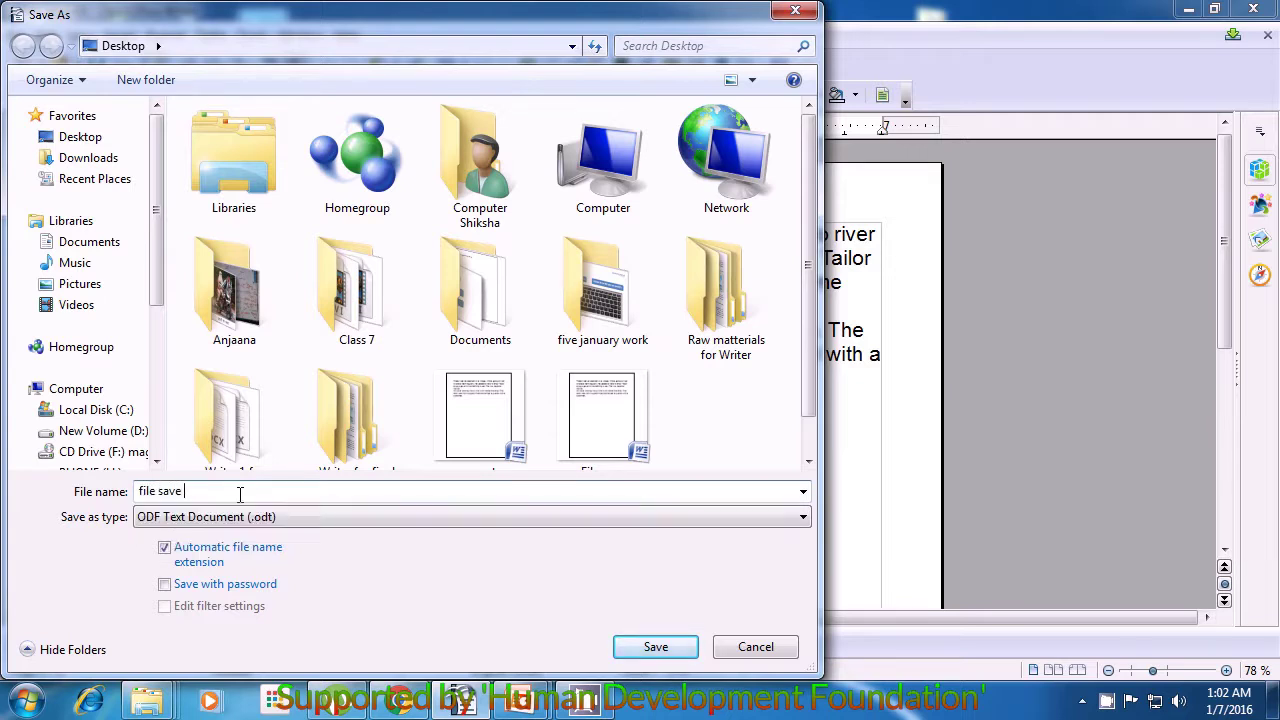
pyautogui.write('as')
pyautogui.click(656, 648)
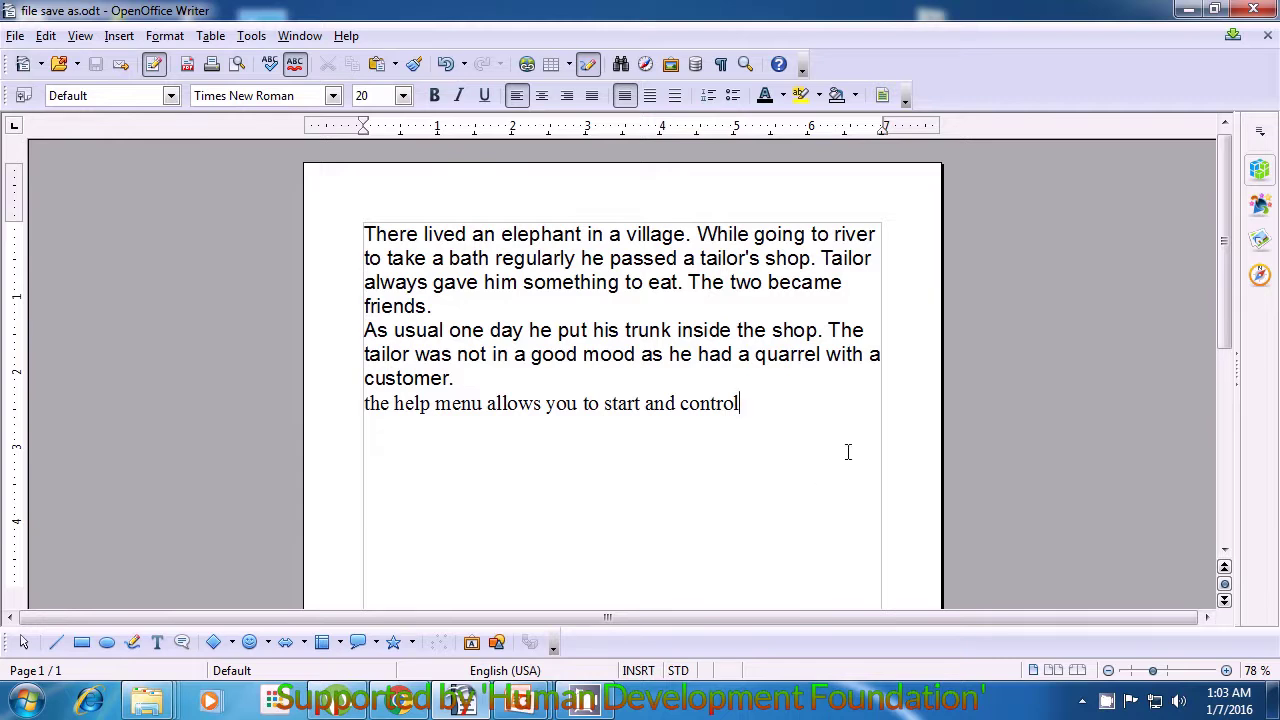
pyautogui.click(1187, 12)
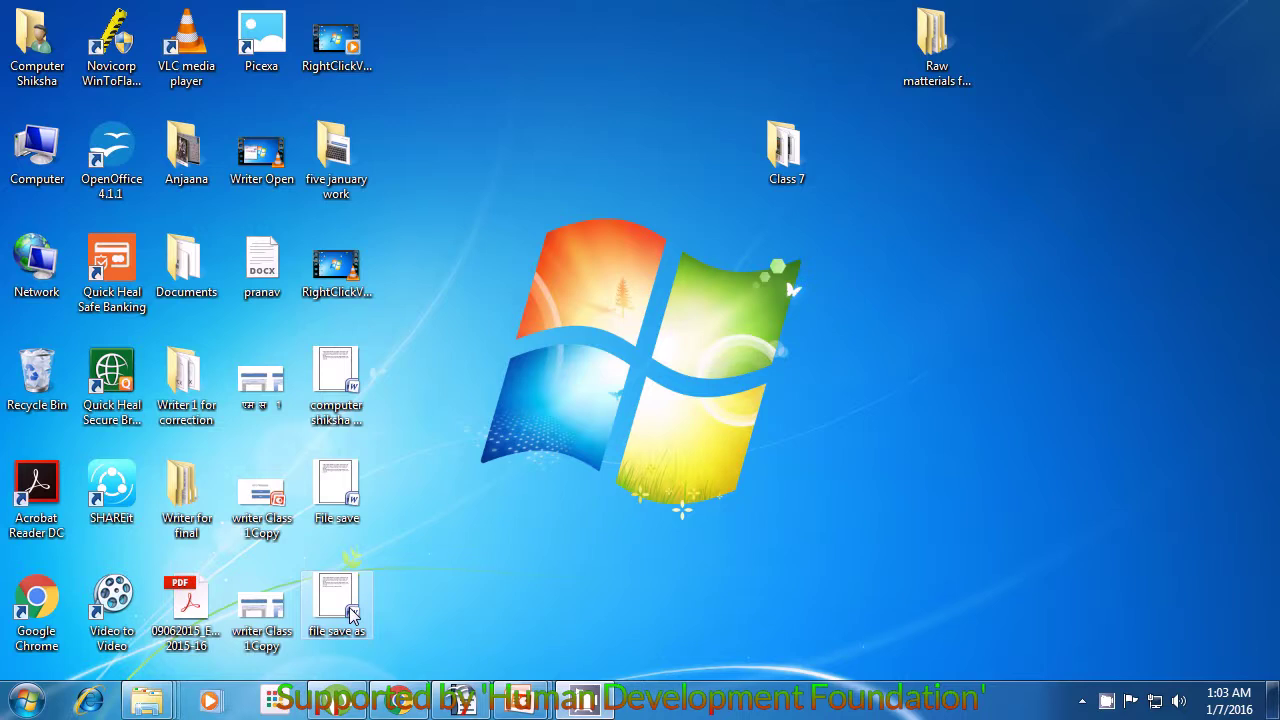
# Step: Return to Writer and export file save as.odt to the Desktop as a PDF named "Export as pdf", keeping the default PDF options
pyautogui.click(470, 690)
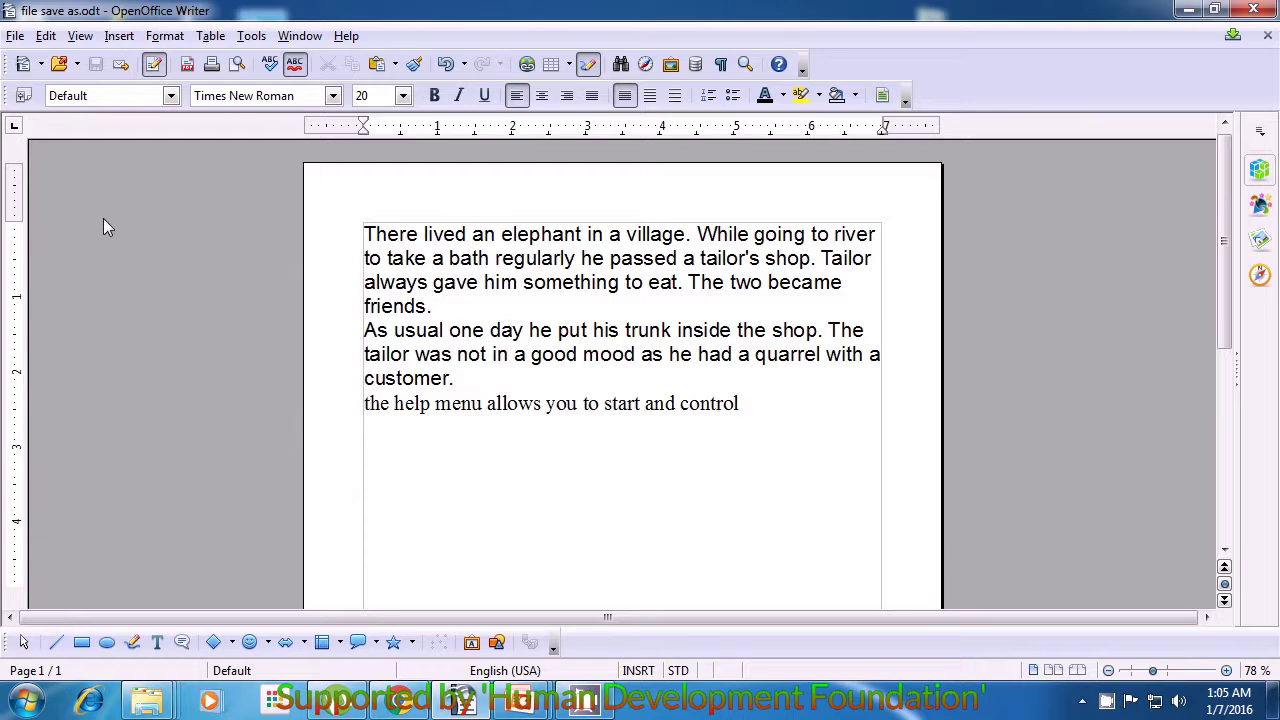
pyautogui.click(15, 36)
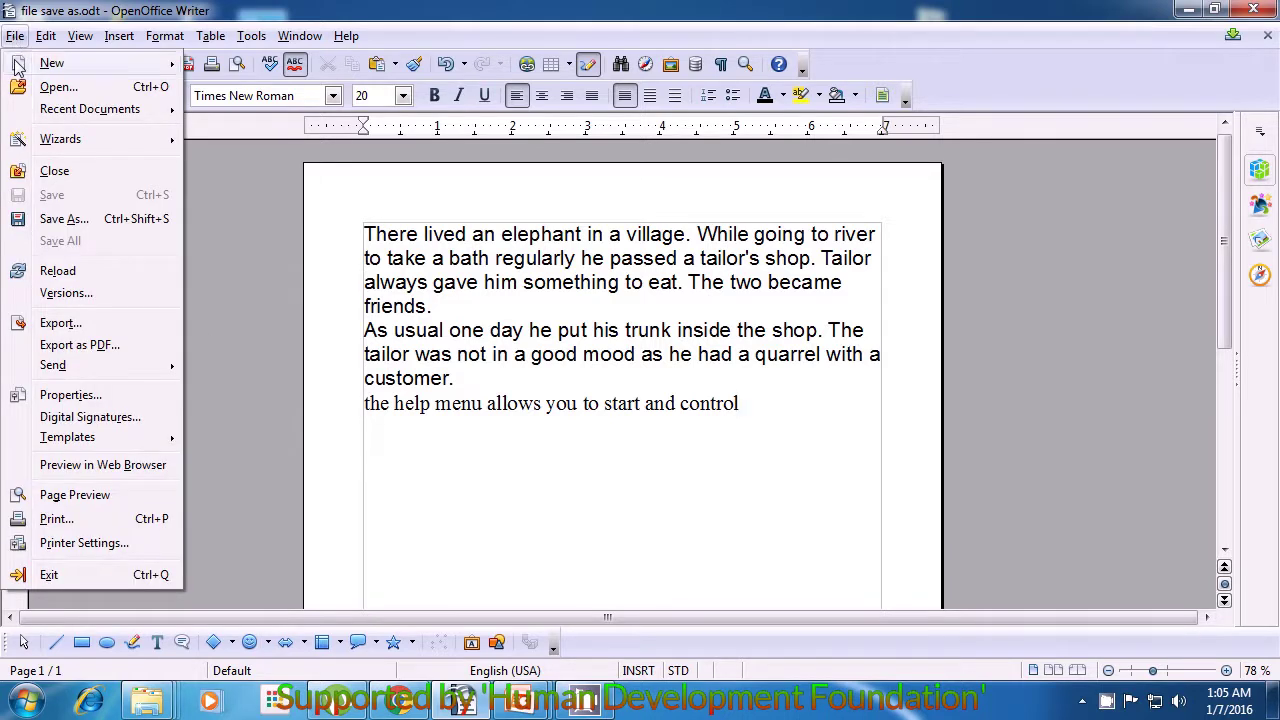
pyautogui.click(79, 349)
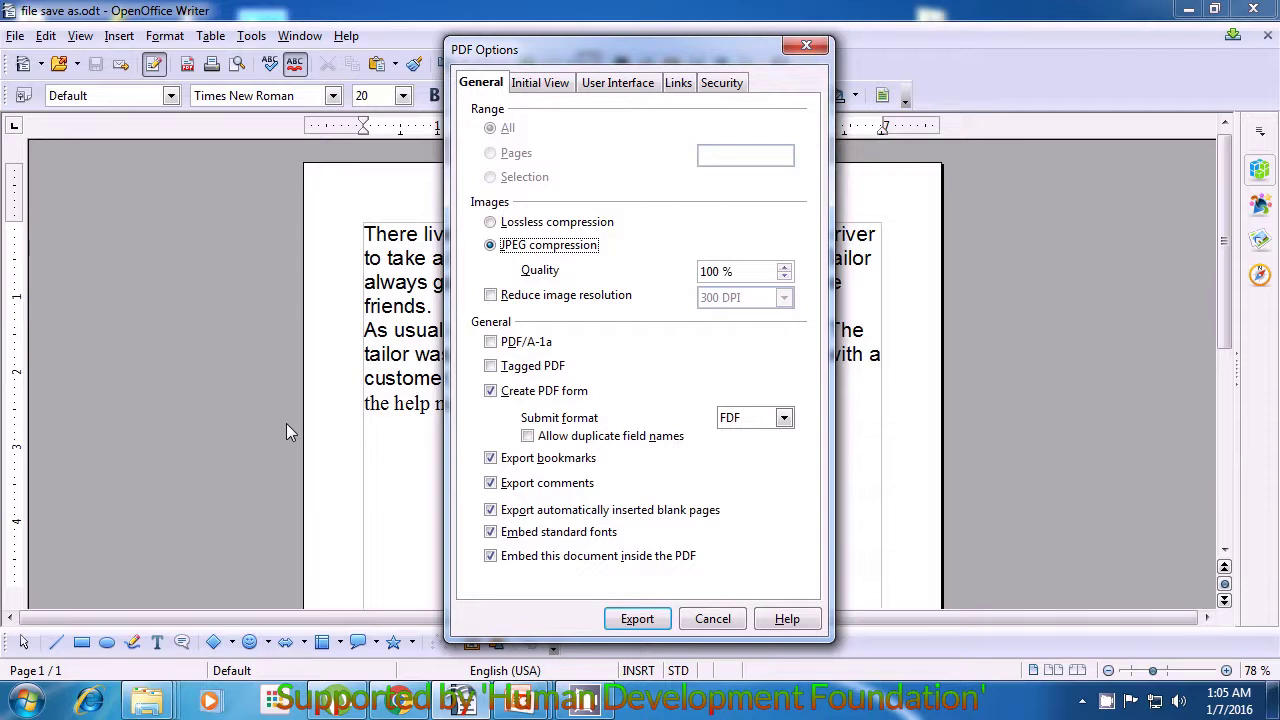
pyautogui.click(630, 619)
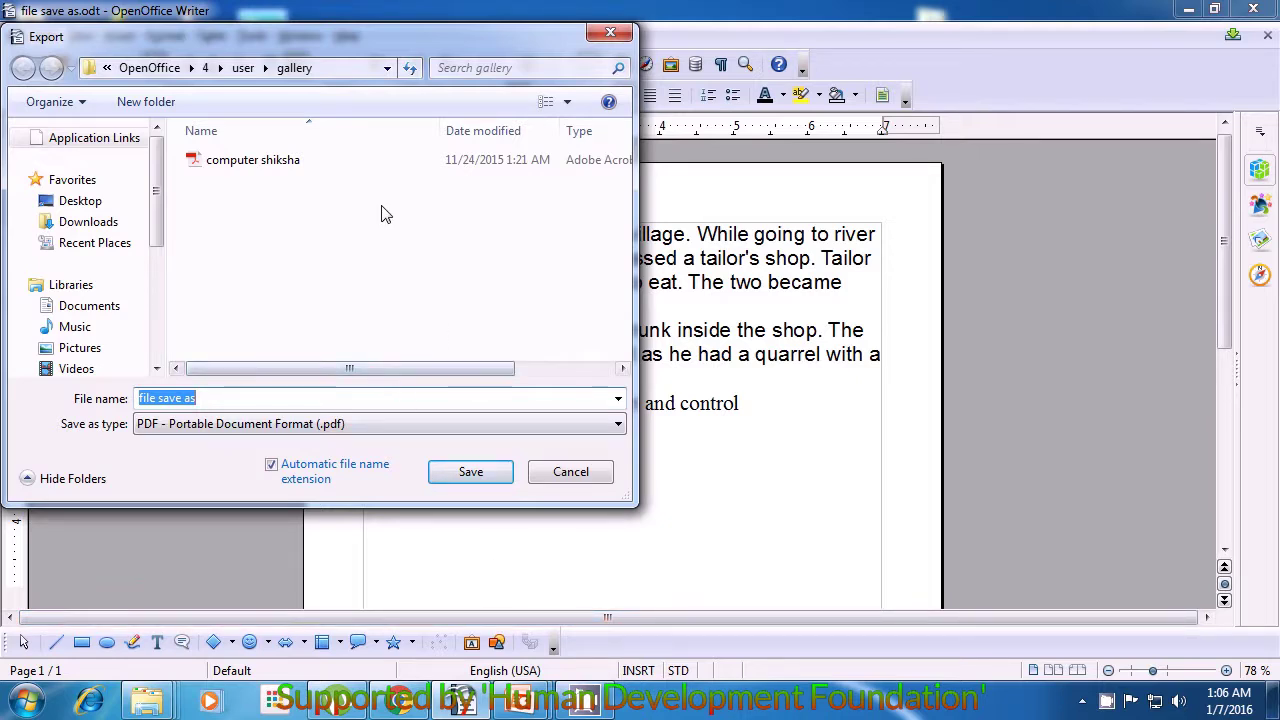
pyautogui.click(388, 72)
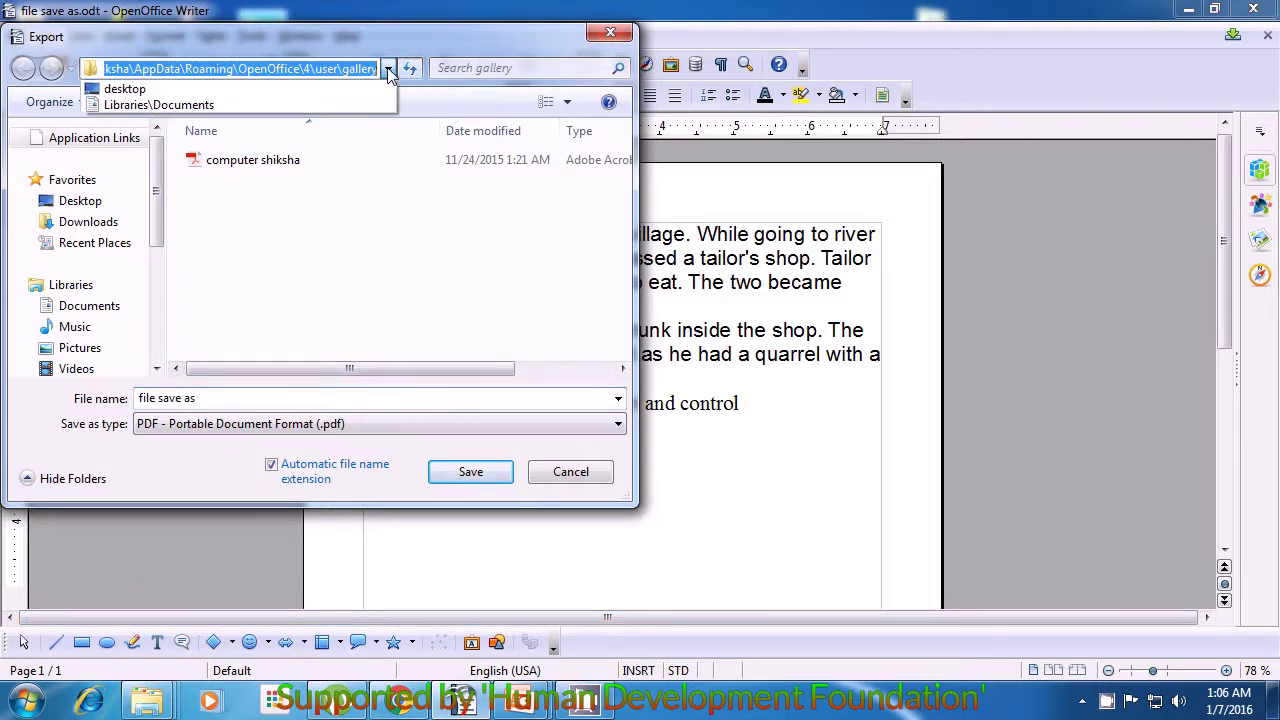
pyautogui.click(376, 90)
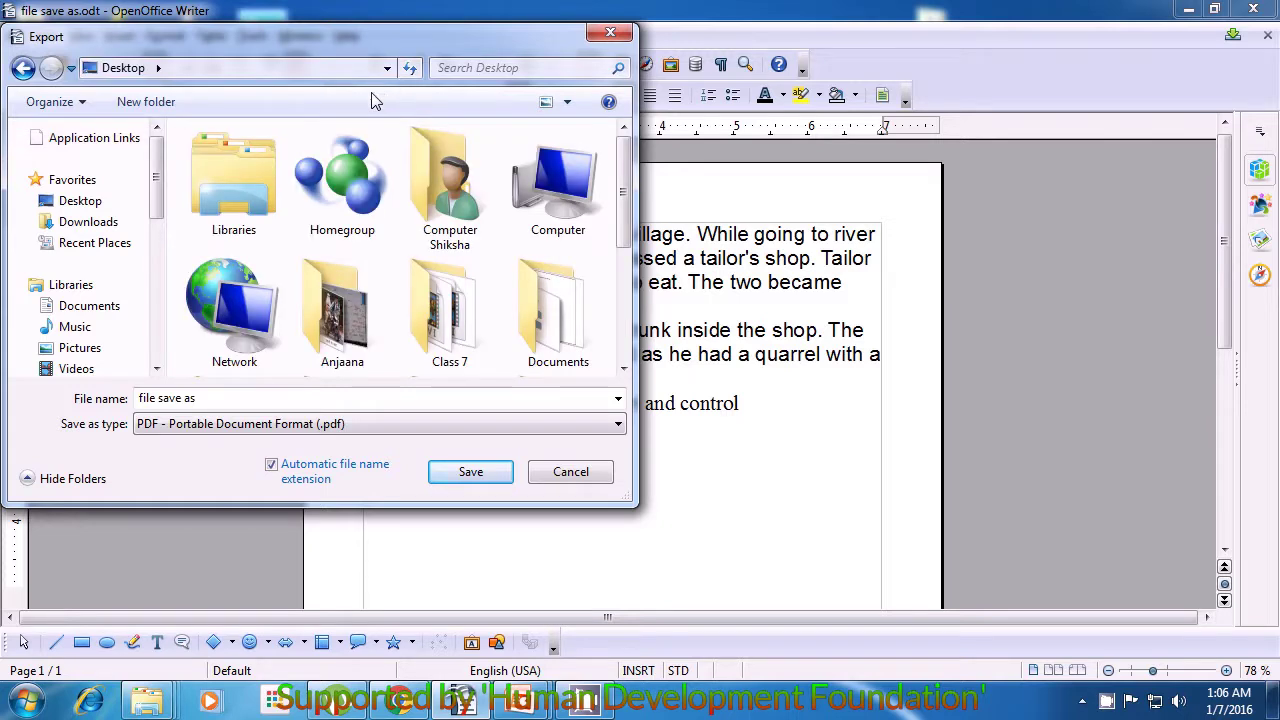
pyautogui.click(227, 398)
pyautogui.press('BackSpace')
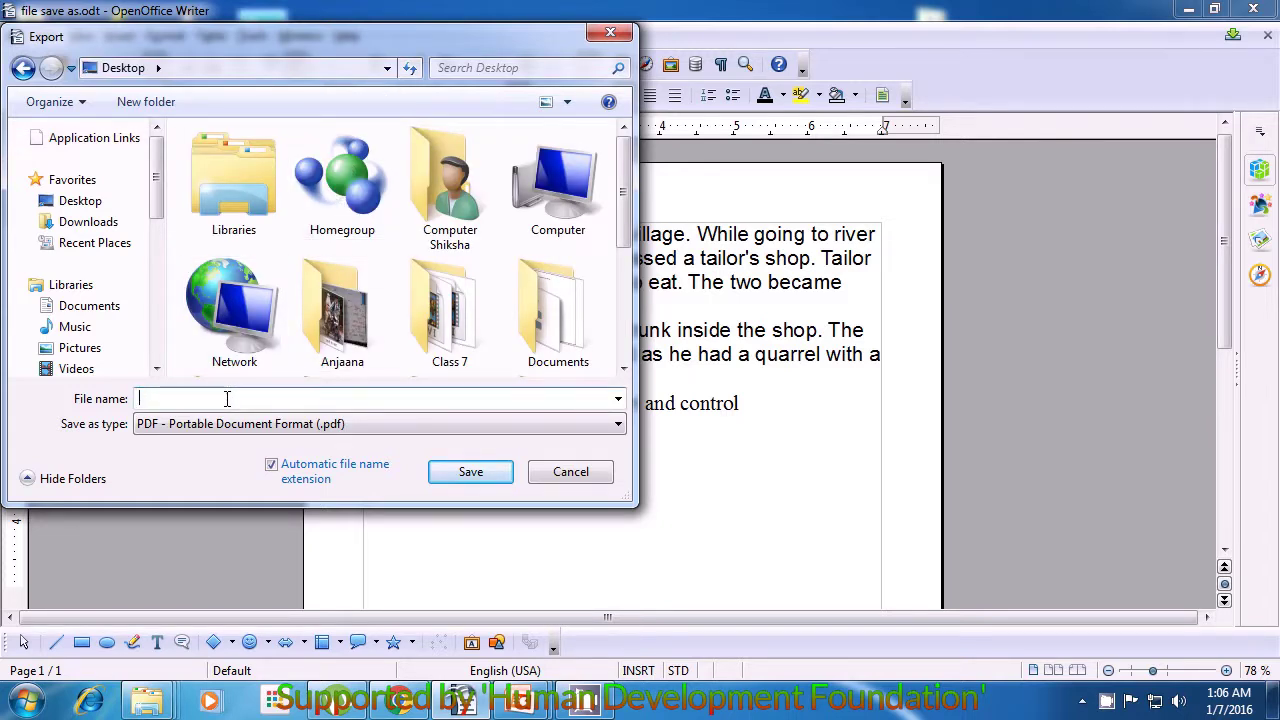
pyautogui.write('Export as pdf')
pyautogui.click(470, 474)
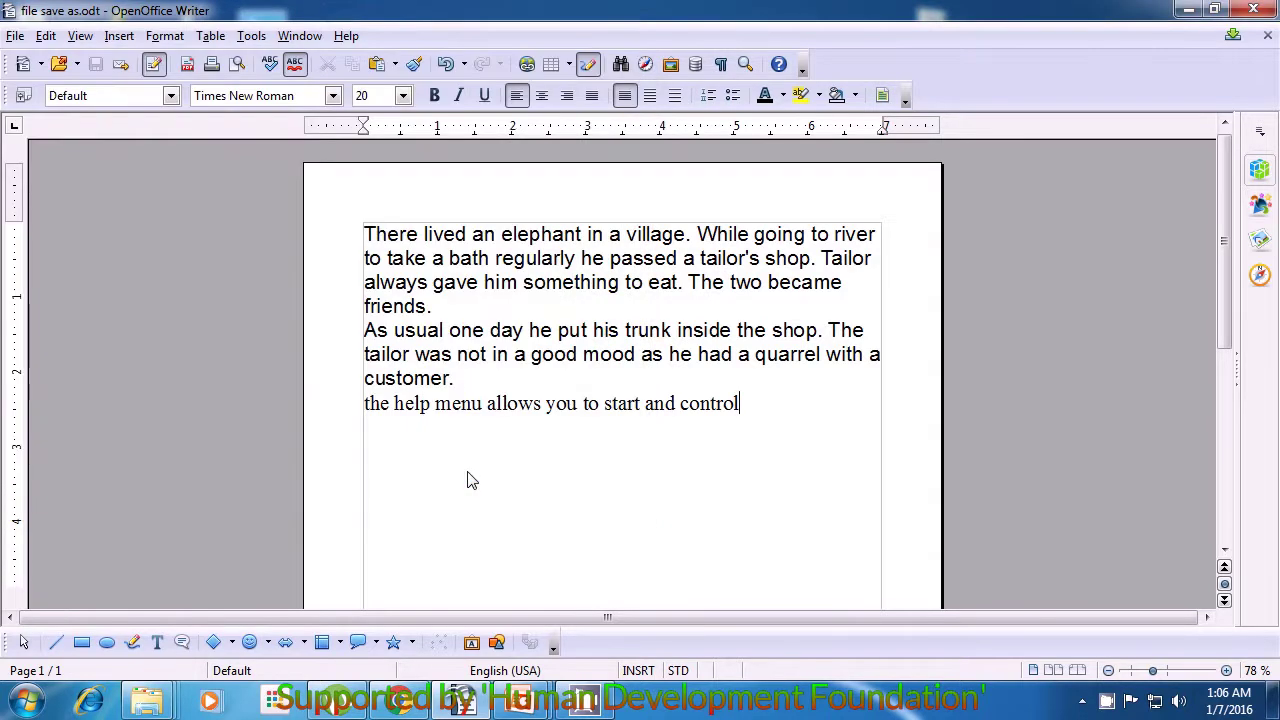
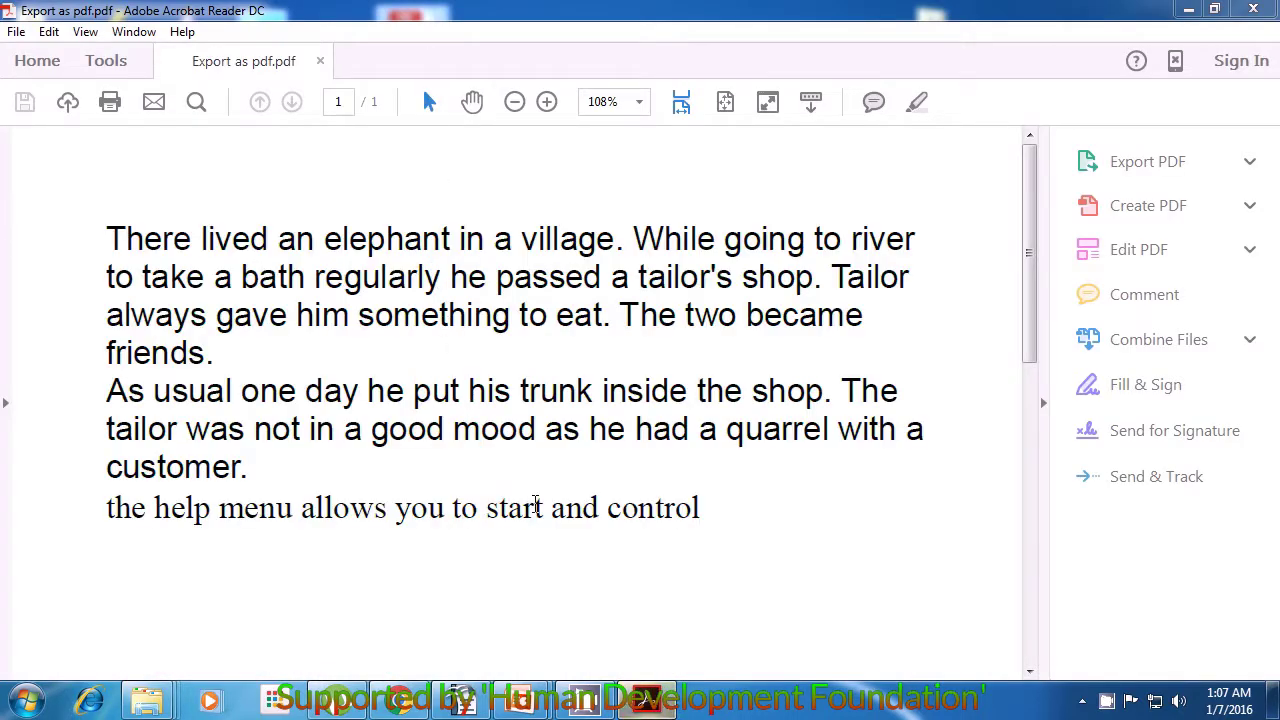
# Step: Examine the text of the exported "Export as pdf" file in Adobe Acrobat Reader and close the reader
pyautogui.click(551, 510)
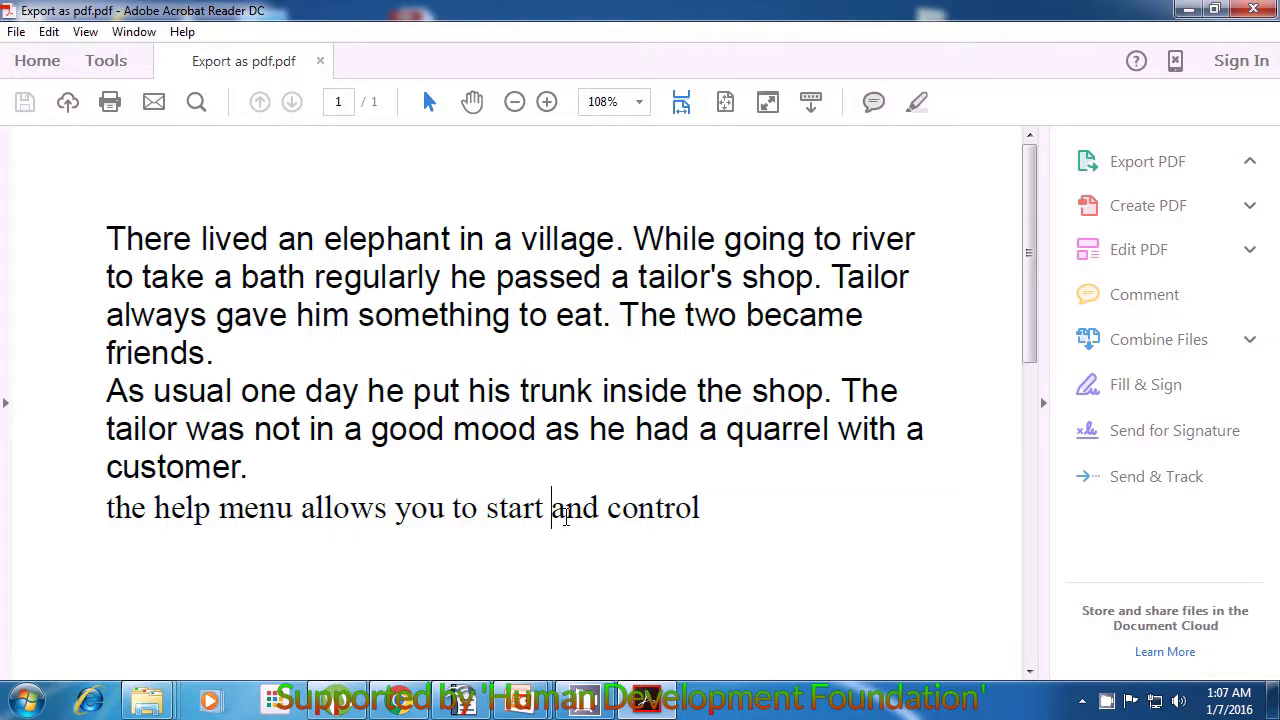
pyautogui.click(518, 390)
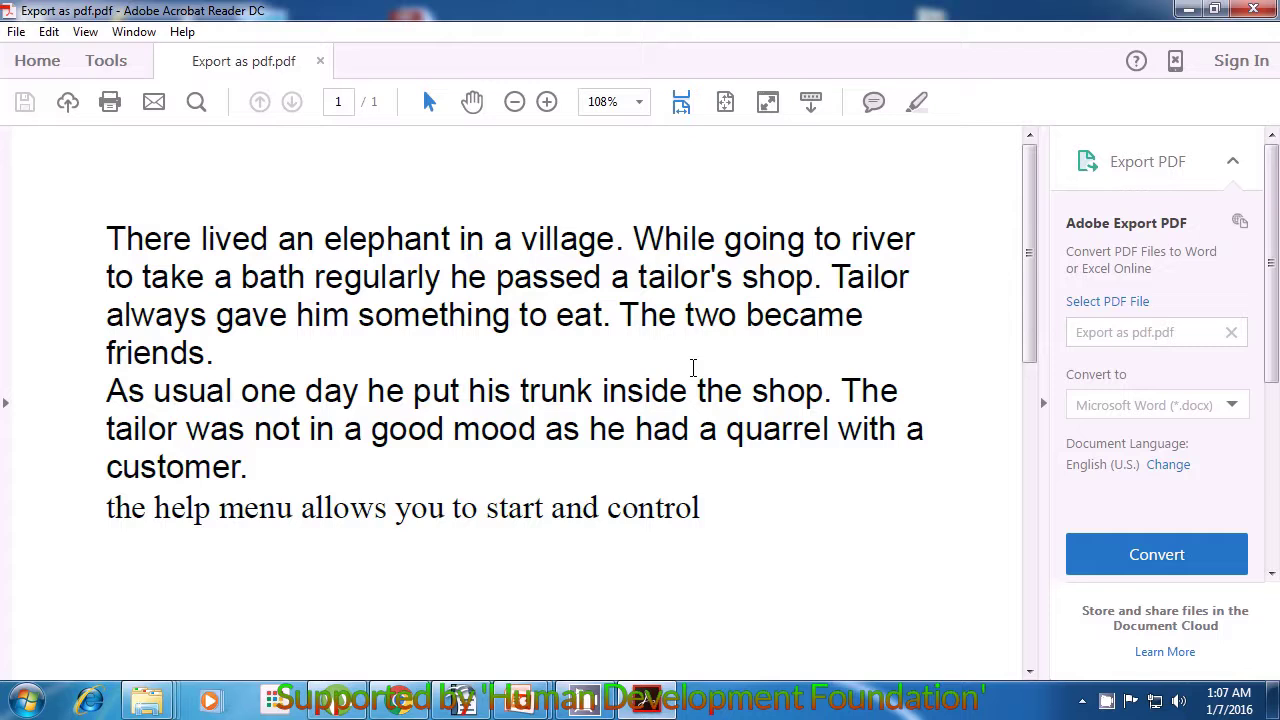
pyautogui.click(1252, 10)
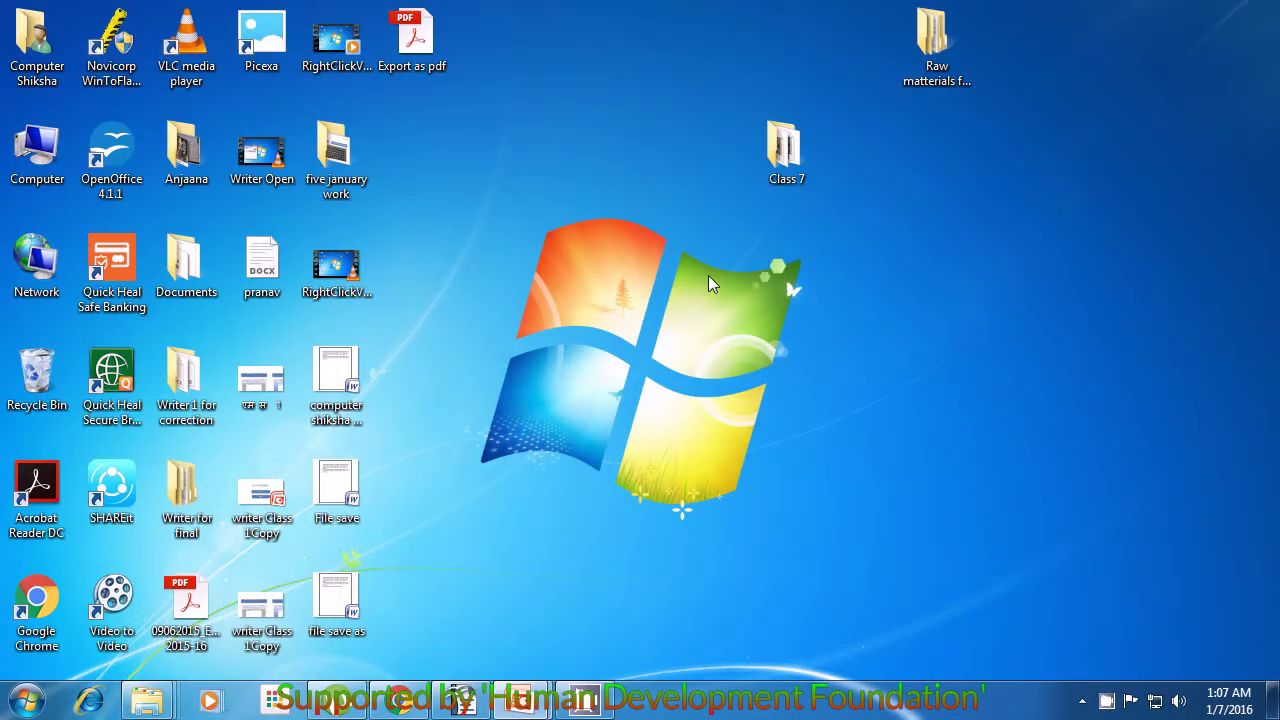
# Step: Switch back to Writer and close the document Untitled 2, discarding its changes
pyautogui.click(463, 703)
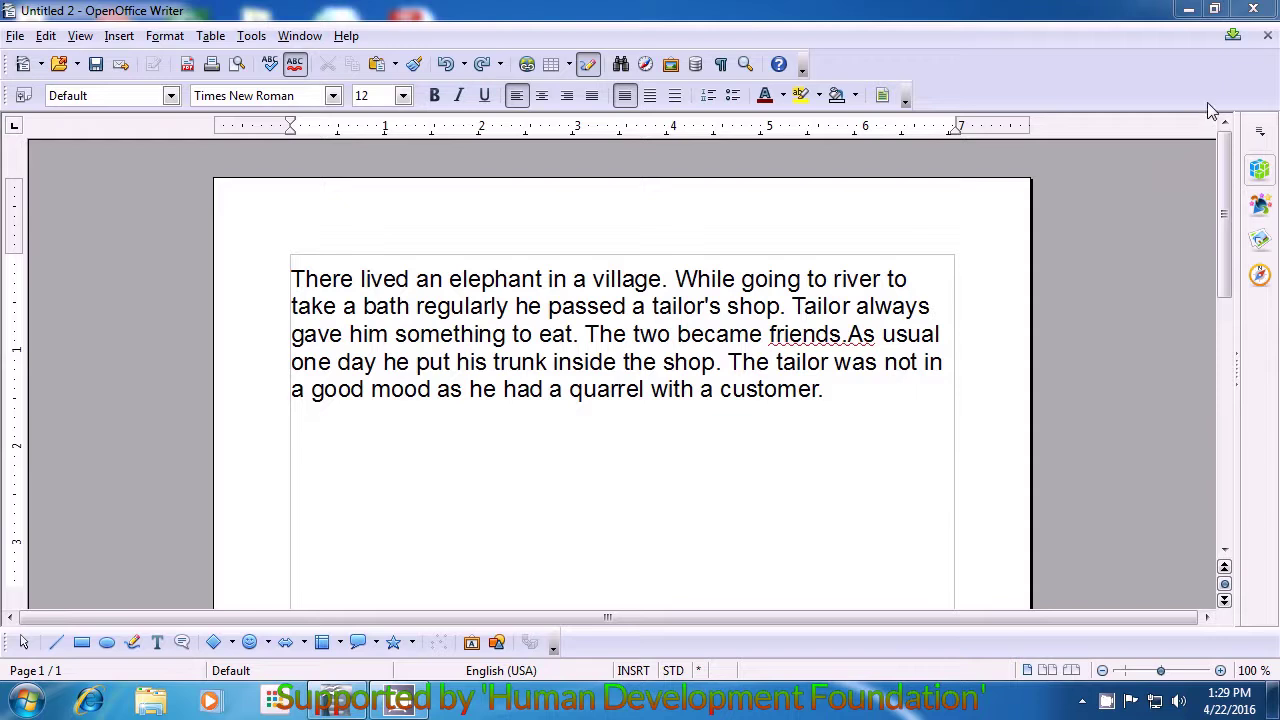
pyautogui.click(1253, 12)
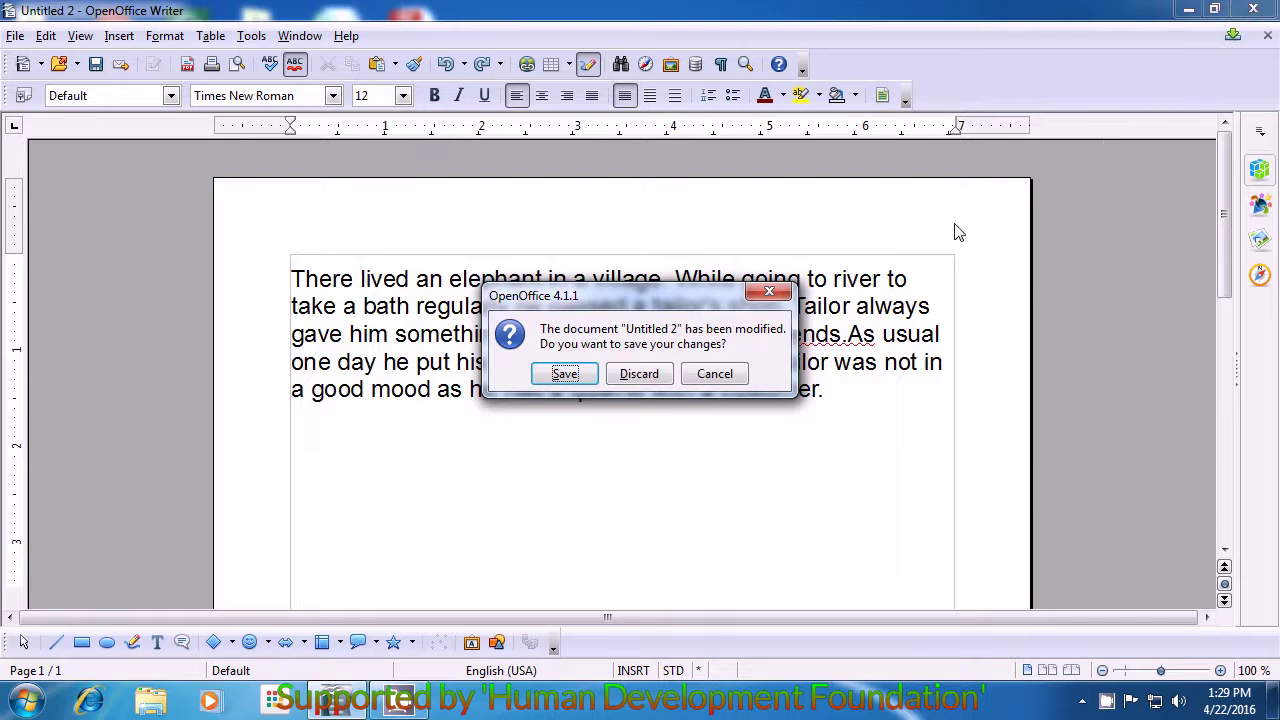
pyautogui.click(636, 384)
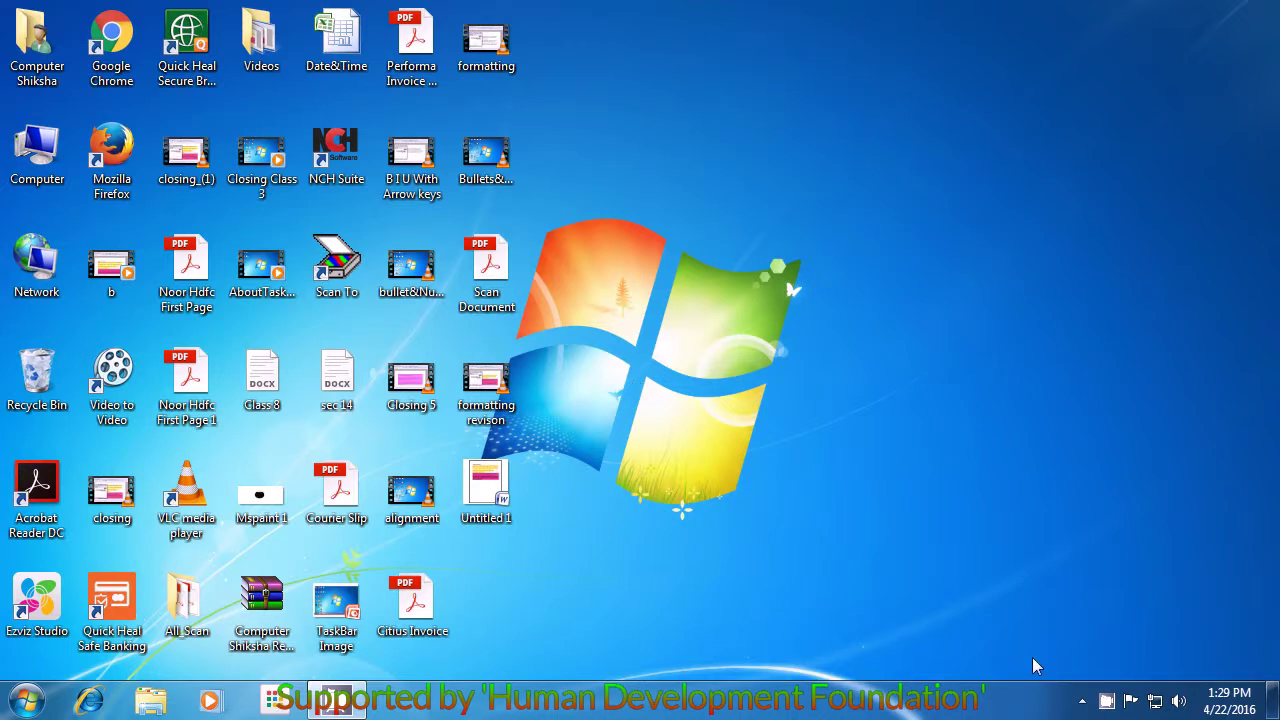
pyautogui.rightClick(1104, 703)
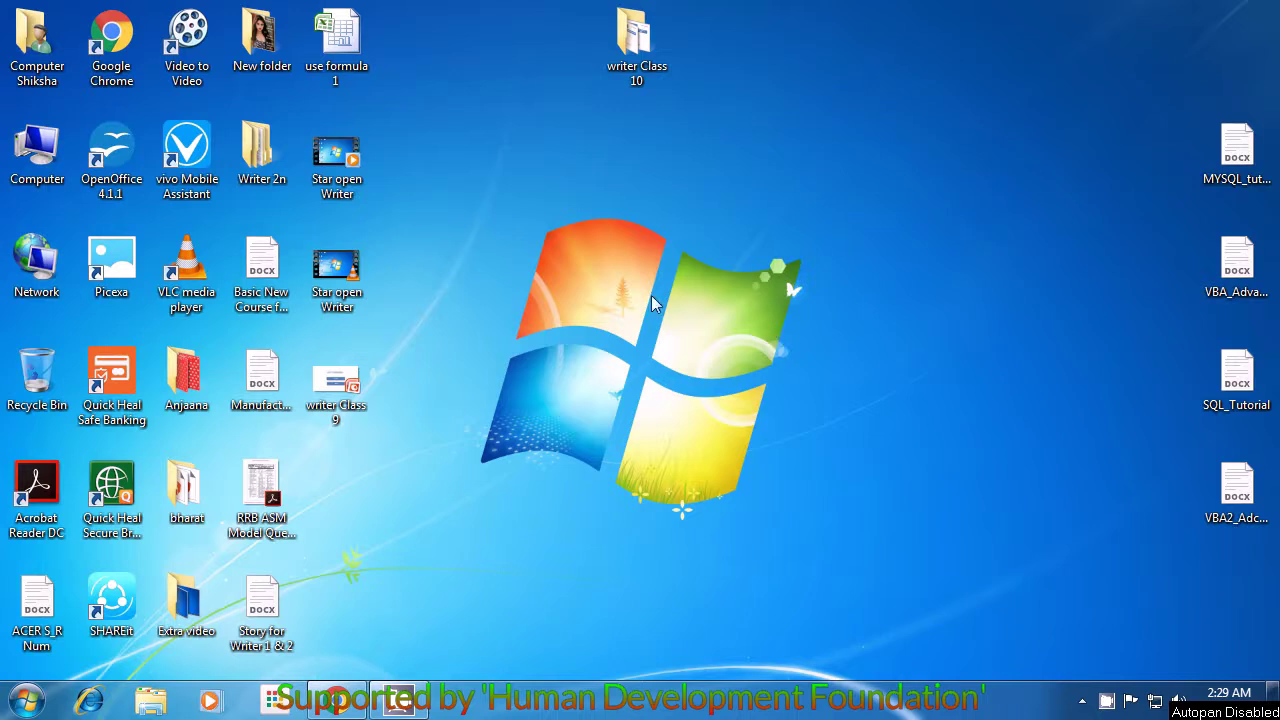
# Step: Bring up the Windows Start menu with its list of programs
pyautogui.click(30, 708)
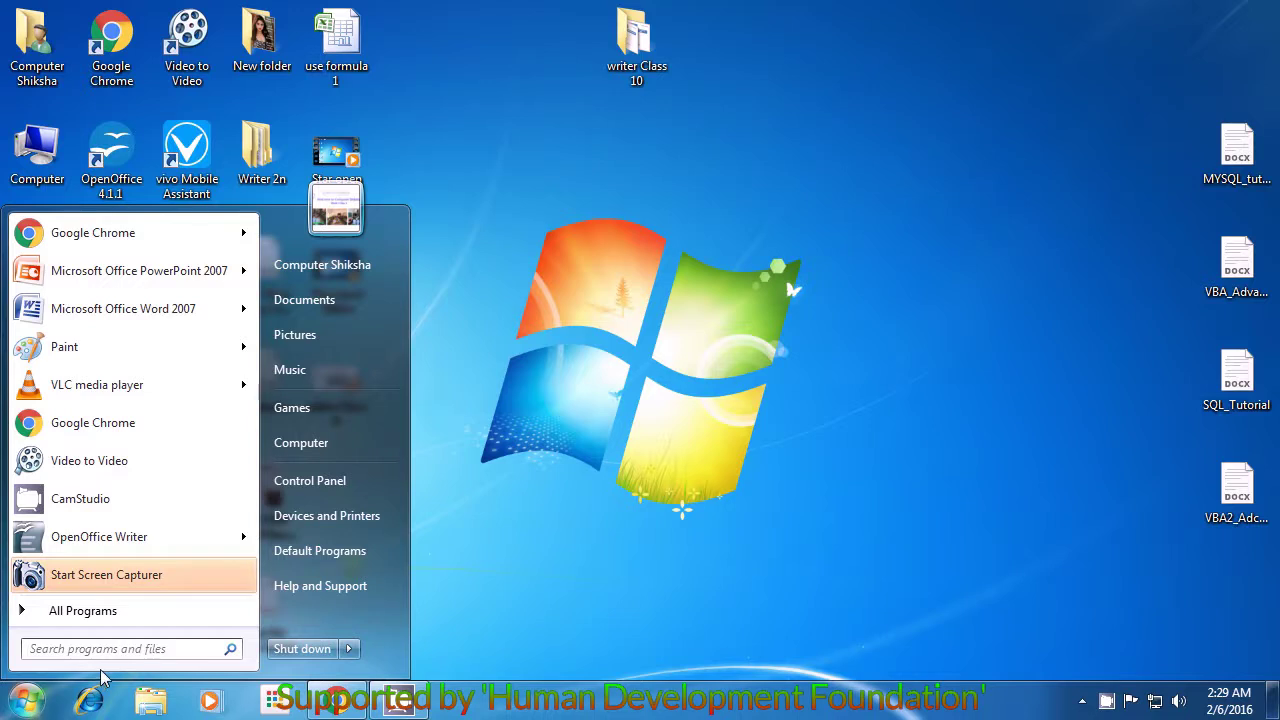